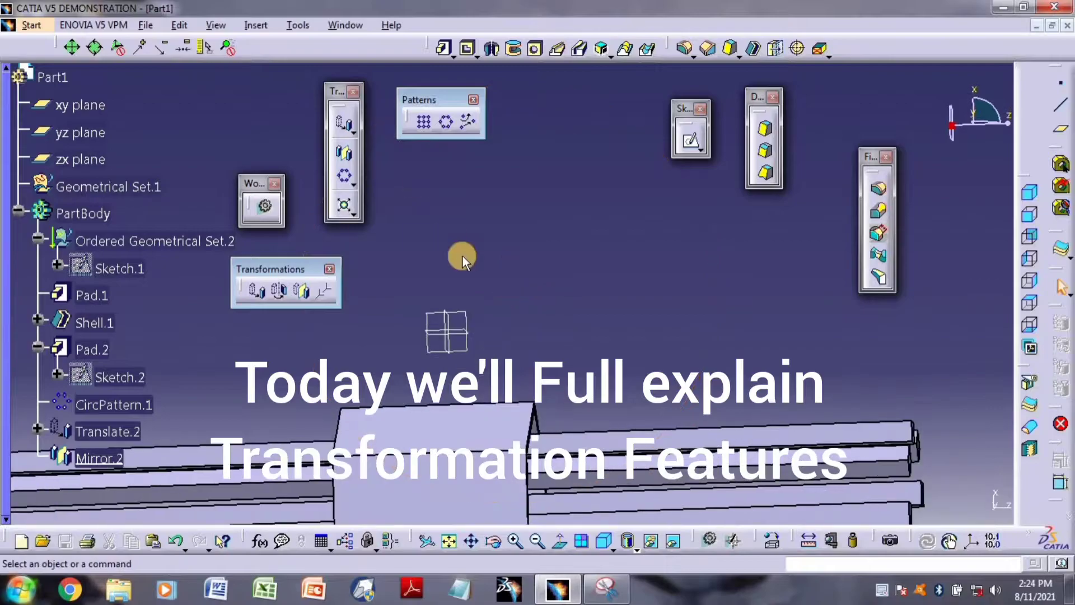
middle_click_drag(615, 252, 586, 202)
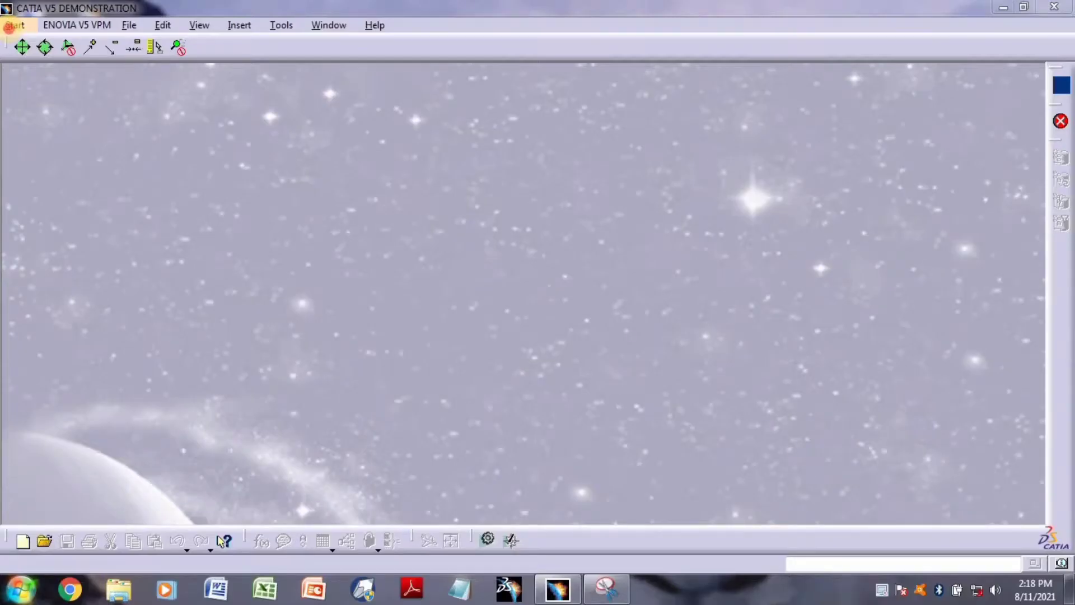
- Start a new part in Part Design and open a sketch on the xy plane
left_click(15, 25)
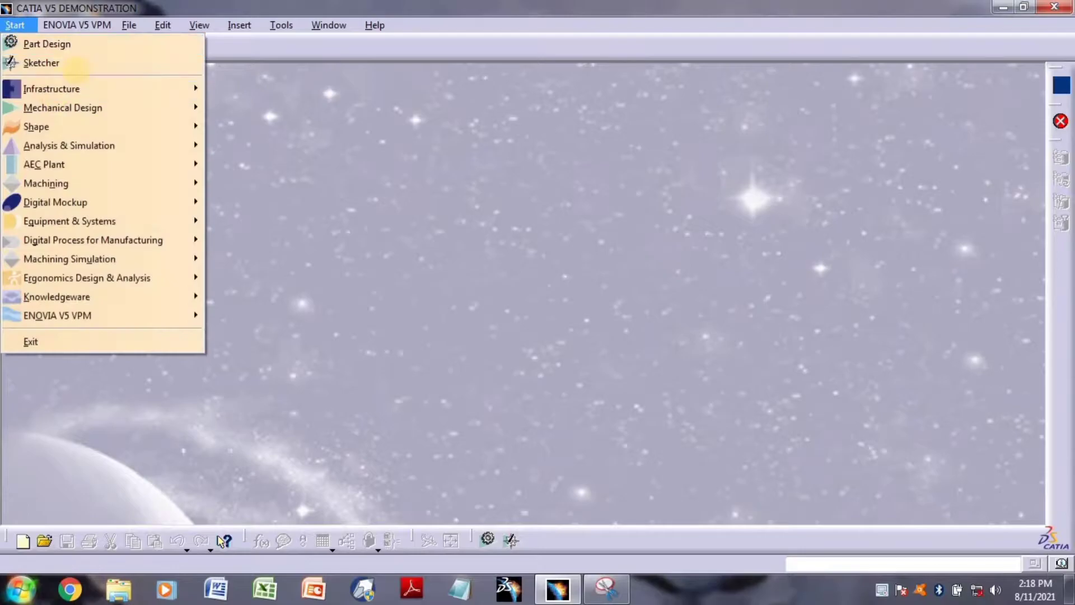
left_click(89, 50)
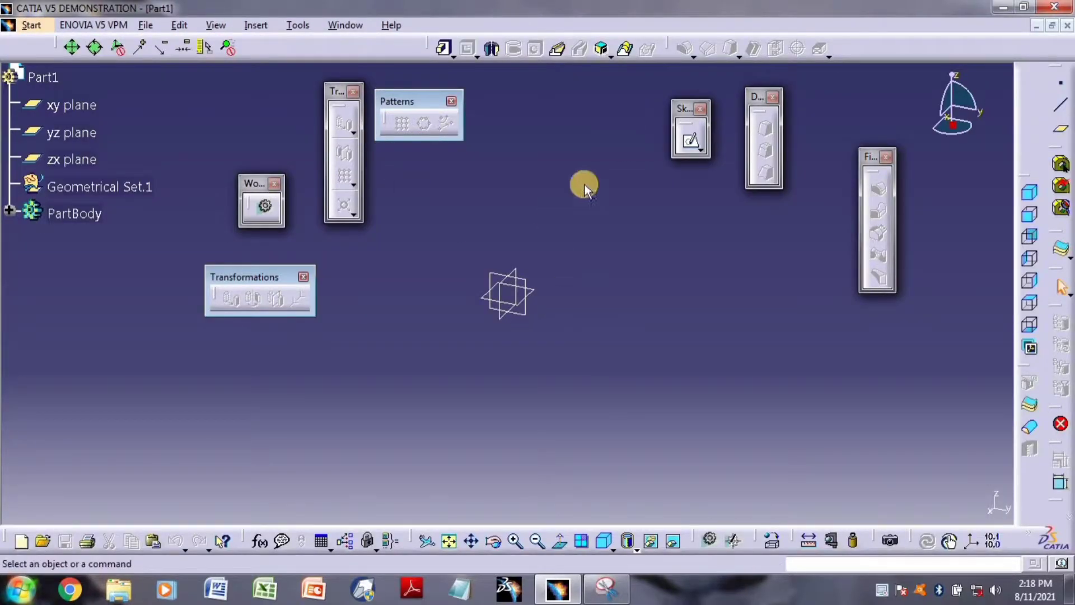
left_click(687, 145)
left_click(530, 293)
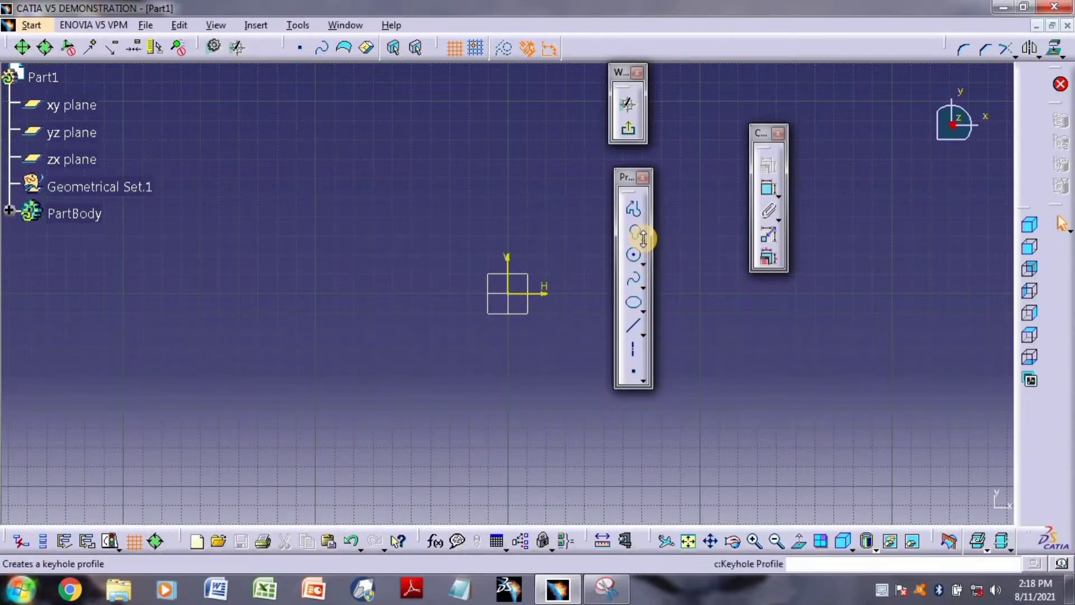
- Sketch a hexagon centred near the origin and exit the sketch
left_click_drag(644, 241, 672, 186)
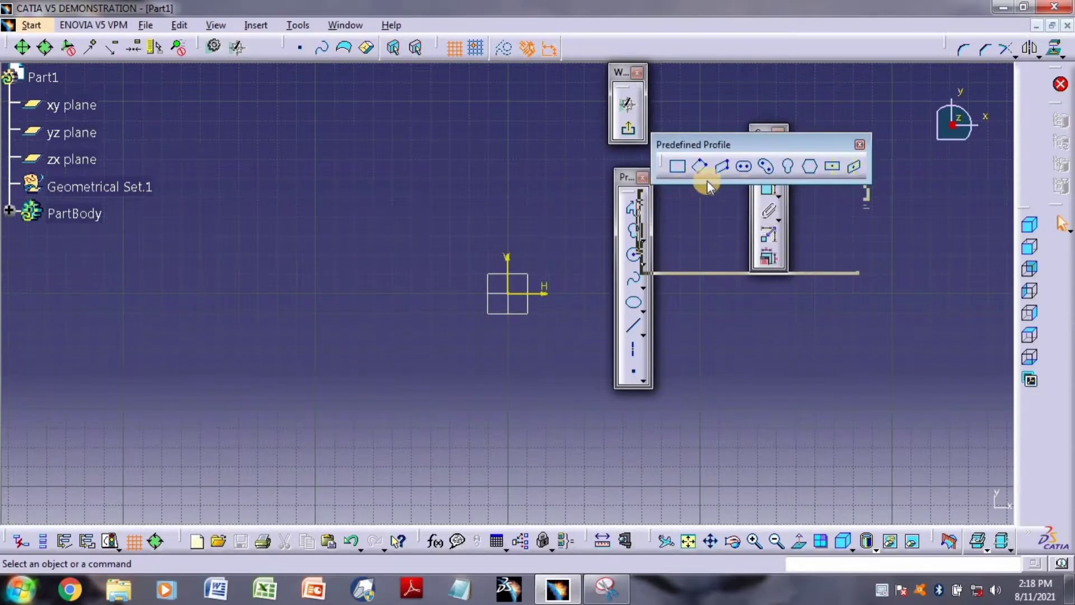
left_click(810, 166)
left_click(501, 294)
left_click(421, 333)
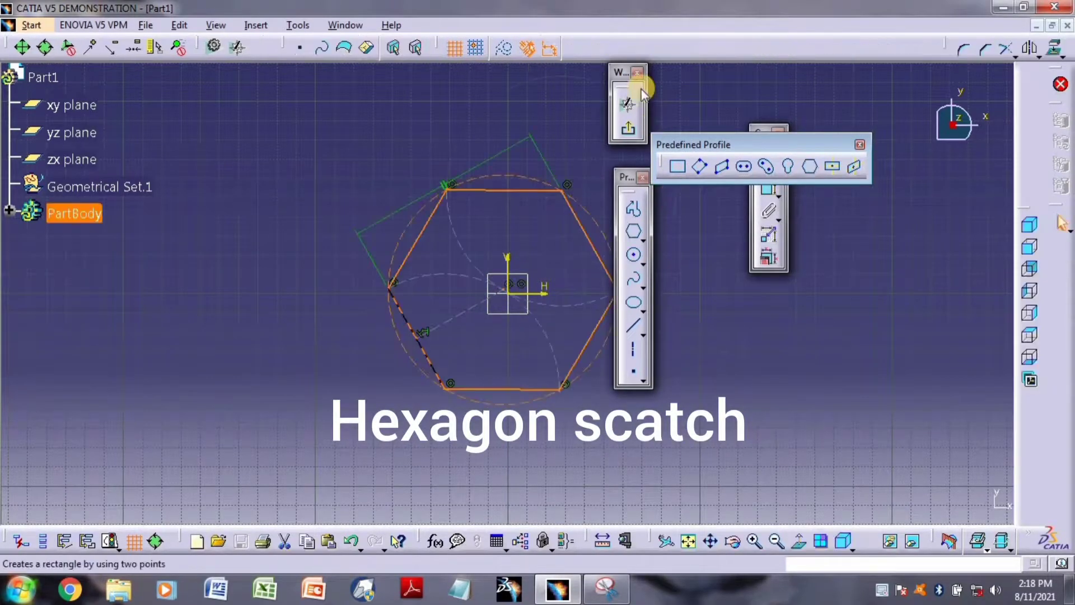
left_click(629, 127)
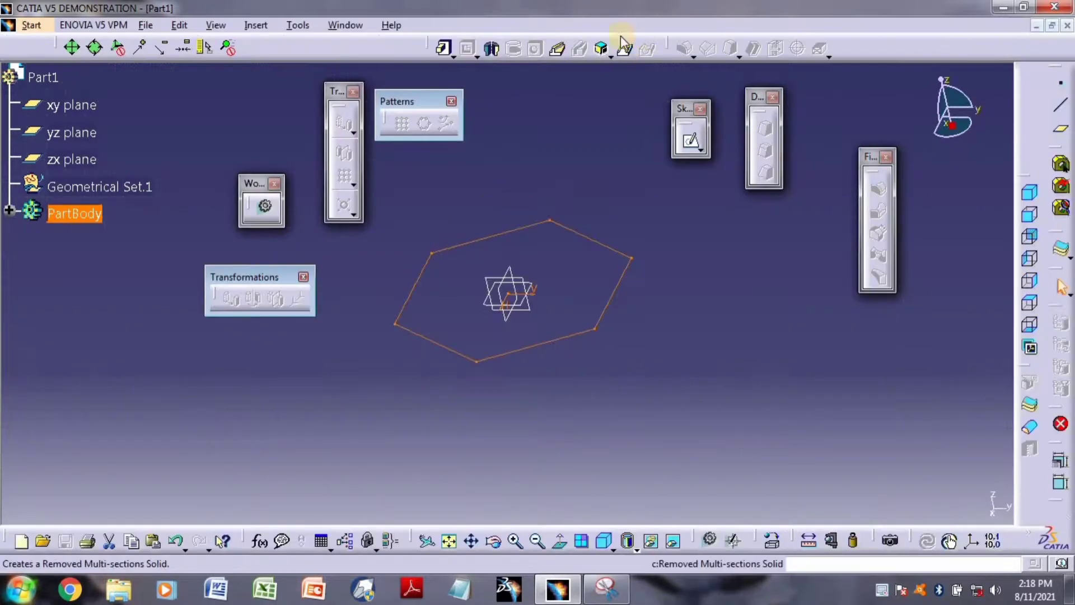
- Pad the hexagon sketch upward, stretching its upper limit well above the default length
left_click(444, 48)
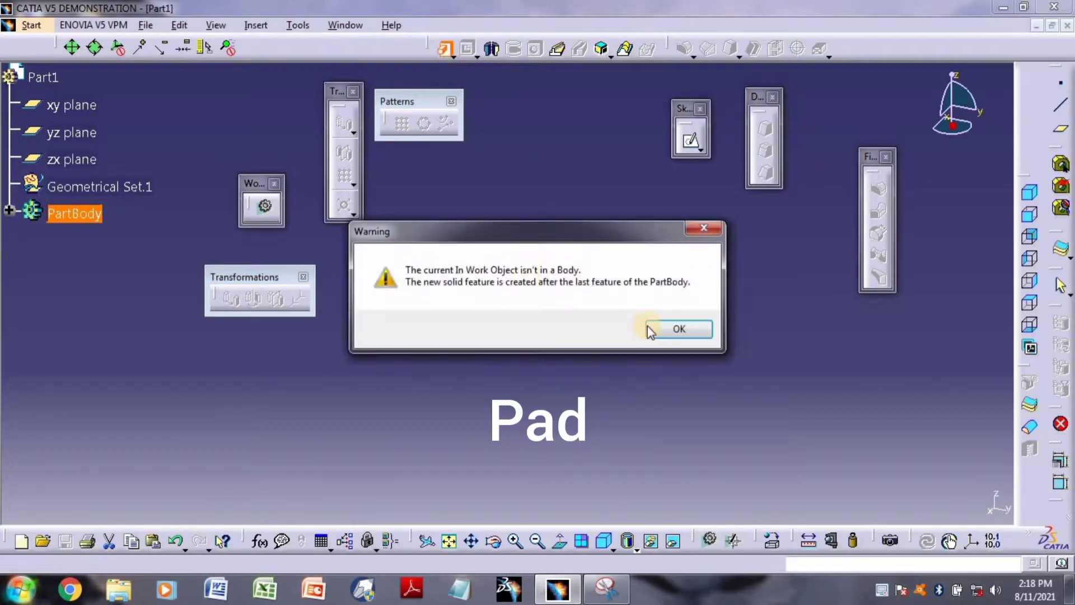
left_click(650, 331)
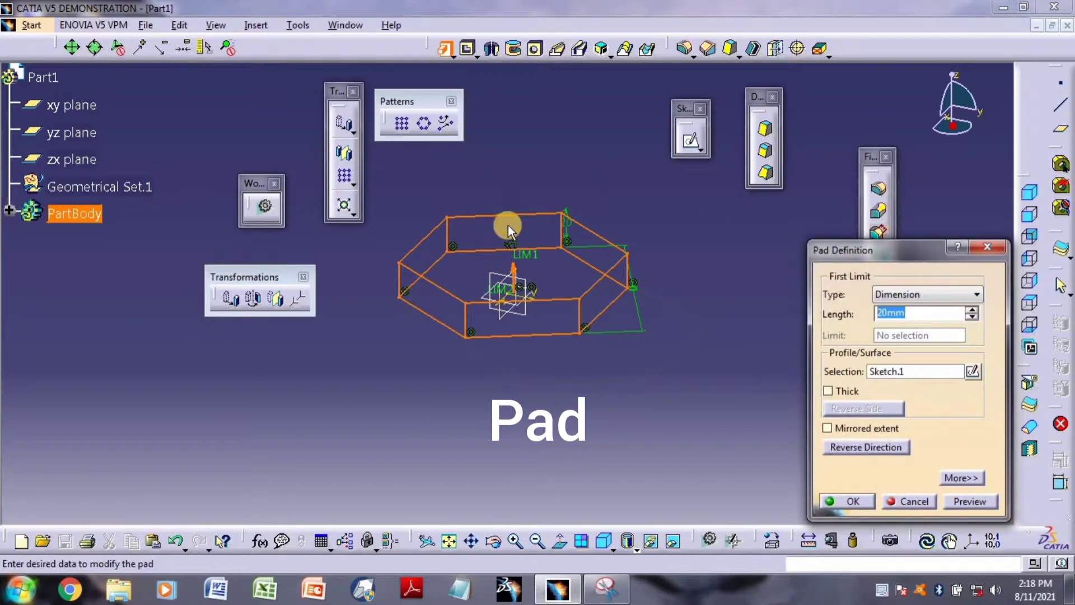
left_click(525, 237)
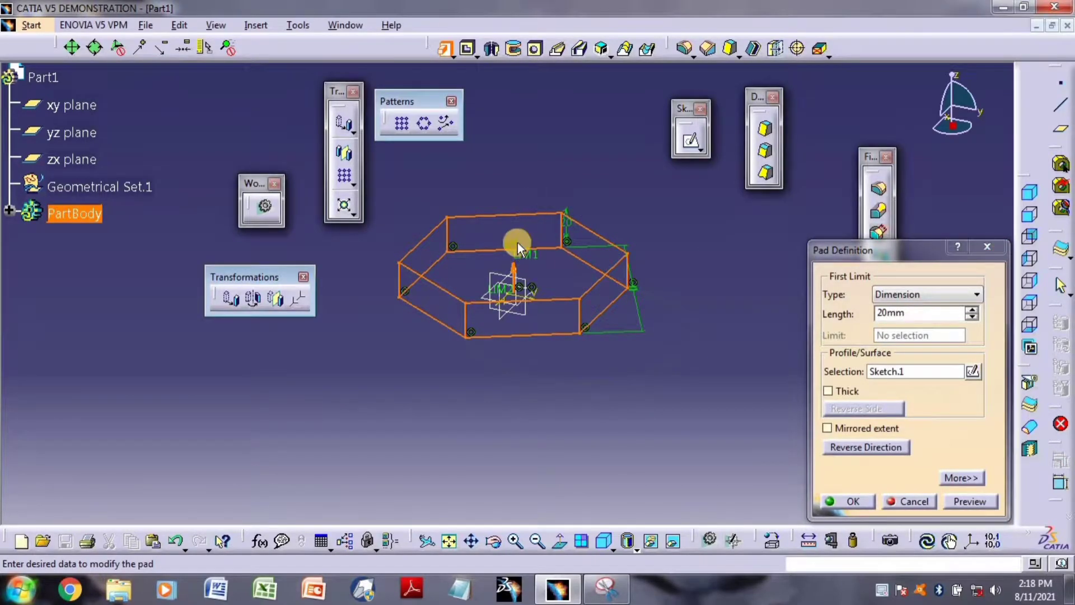
left_click_drag(527, 261, 524, 207)
left_click(846, 501)
left_click(617, 221)
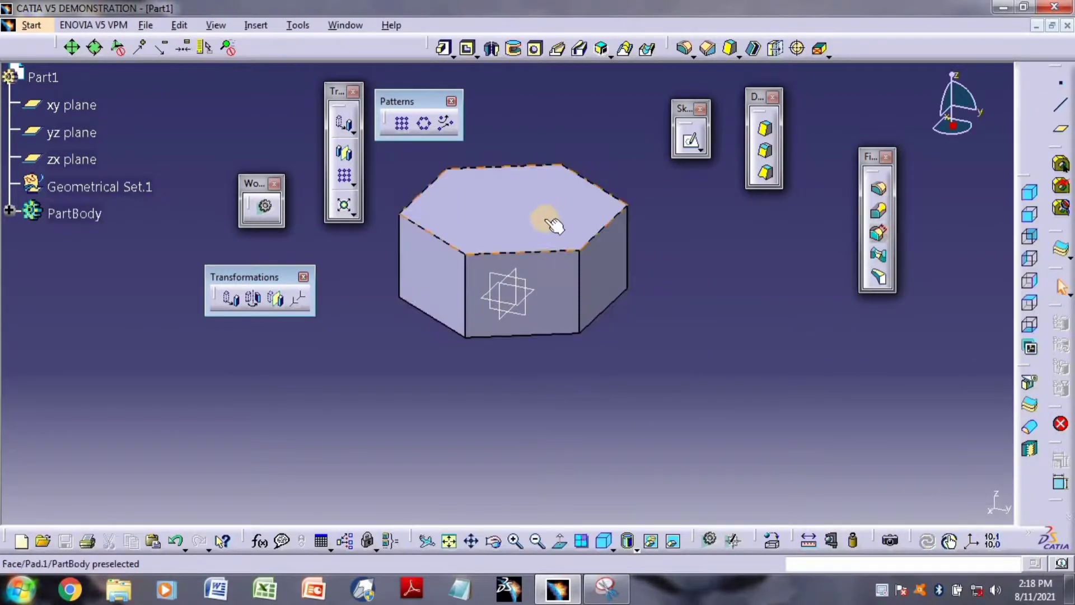
- Shell the hexagonal pad with a 1 mm inside thickness, removing its top face
left_click(750, 50)
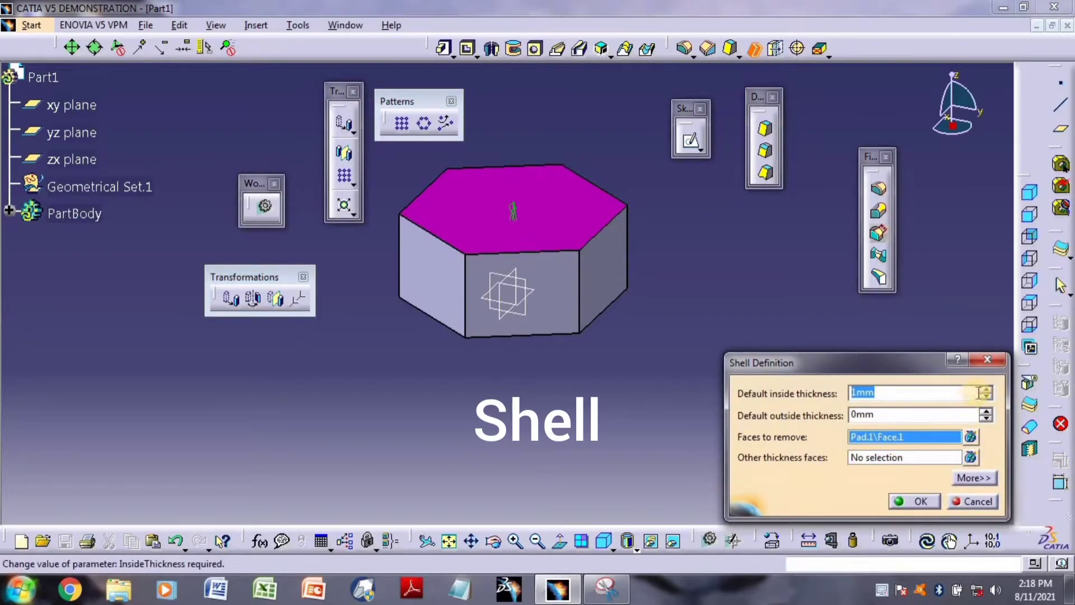
left_click(930, 501)
left_click(680, 237)
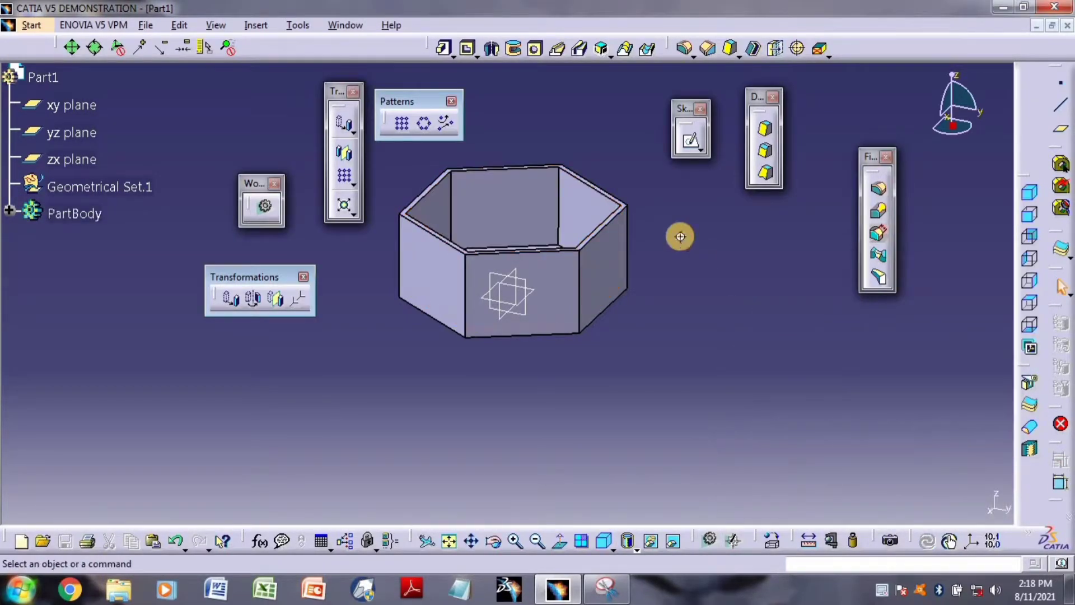
- Translate the shelled body 3 mm along the direction of one of its side faces, keeping the transformation specifications
middle_click_drag(679, 233, 563, 253)
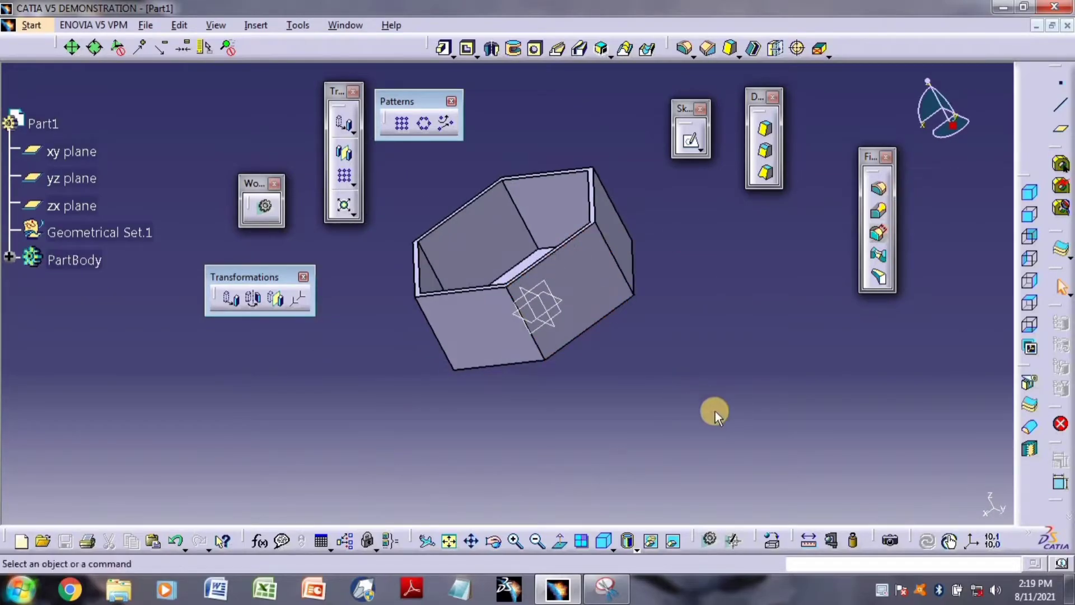
left_click(351, 129)
left_click_drag(359, 147, 243, 310)
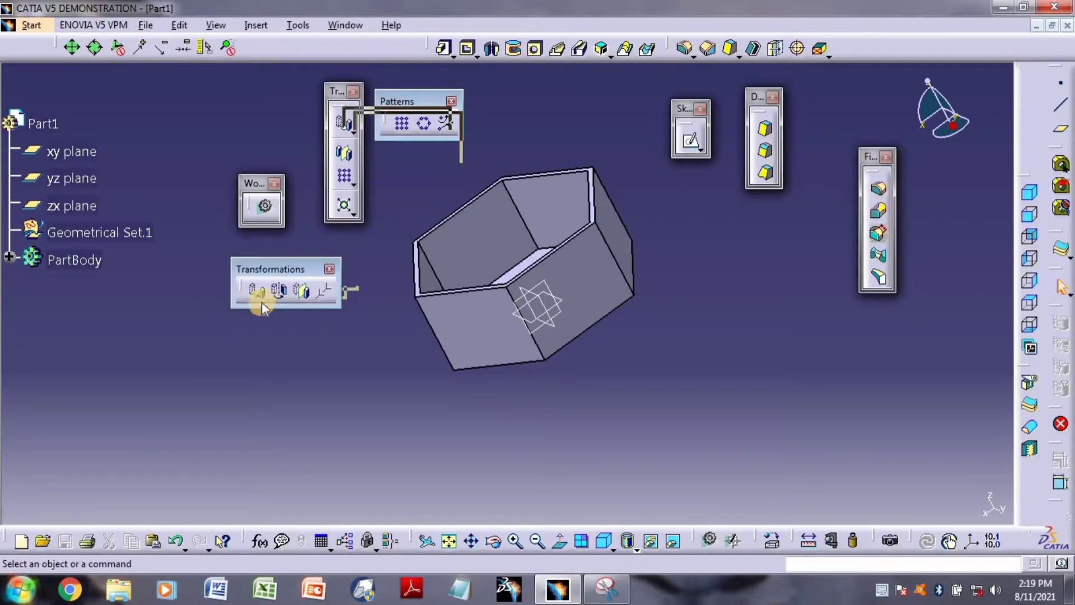
left_click(261, 301)
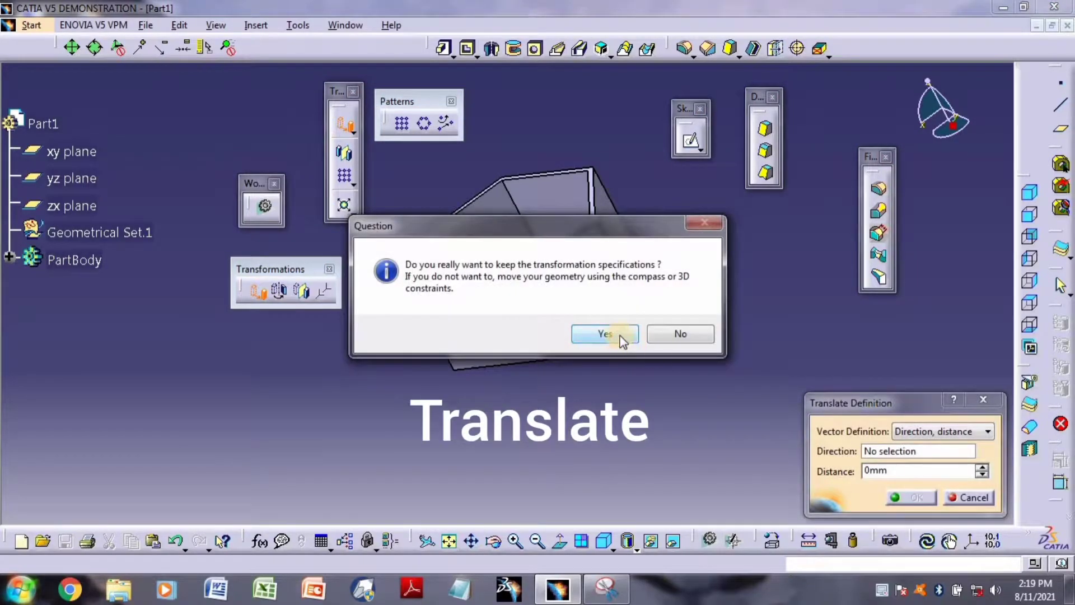
left_click(620, 336)
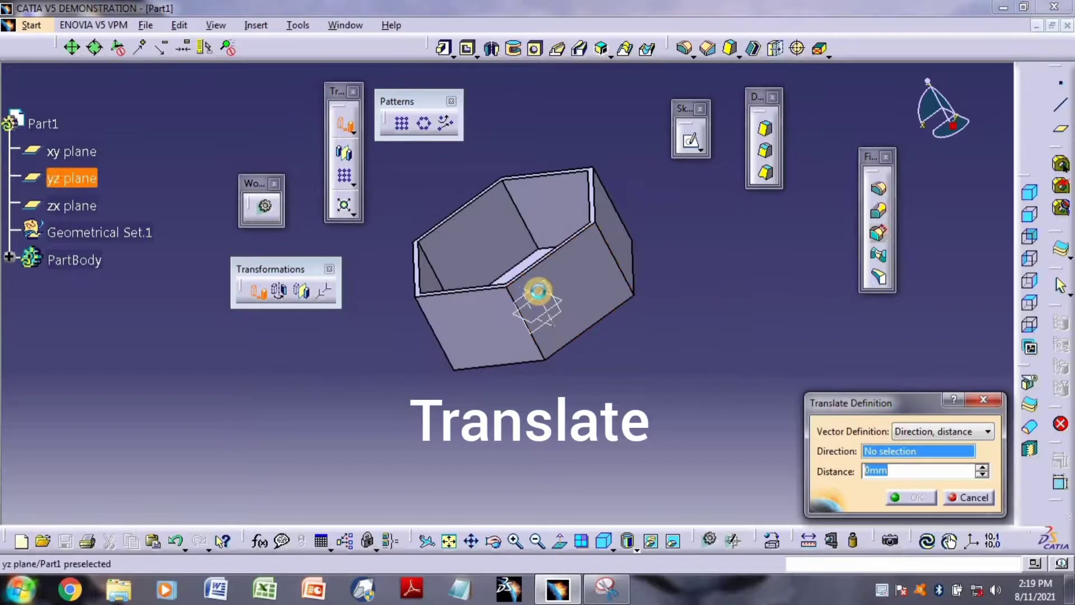
left_click(571, 268)
left_click(588, 310)
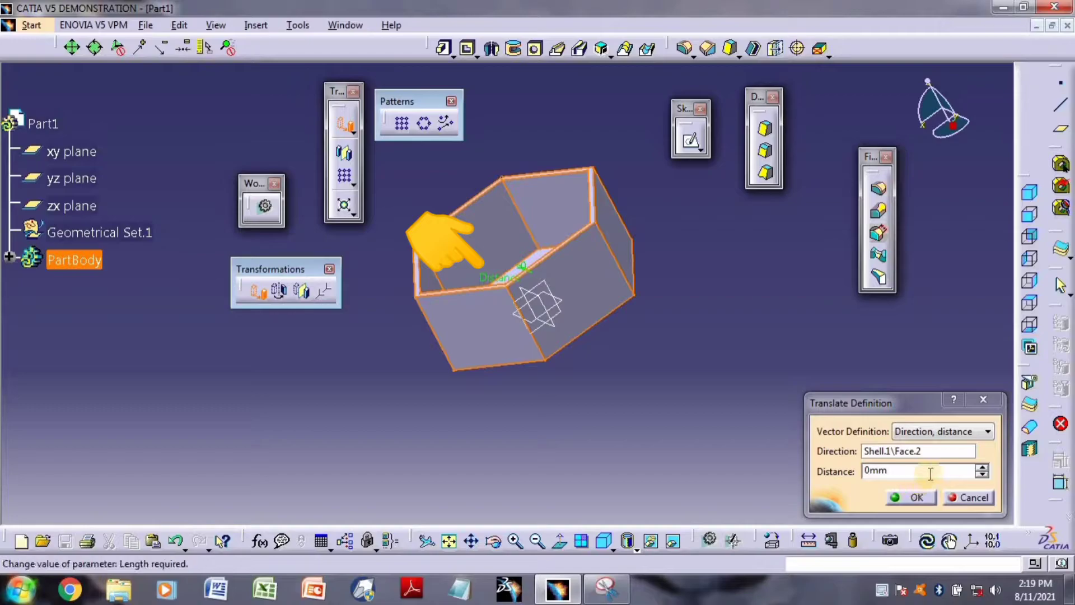
left_click(953, 469)
left_click(980, 466)
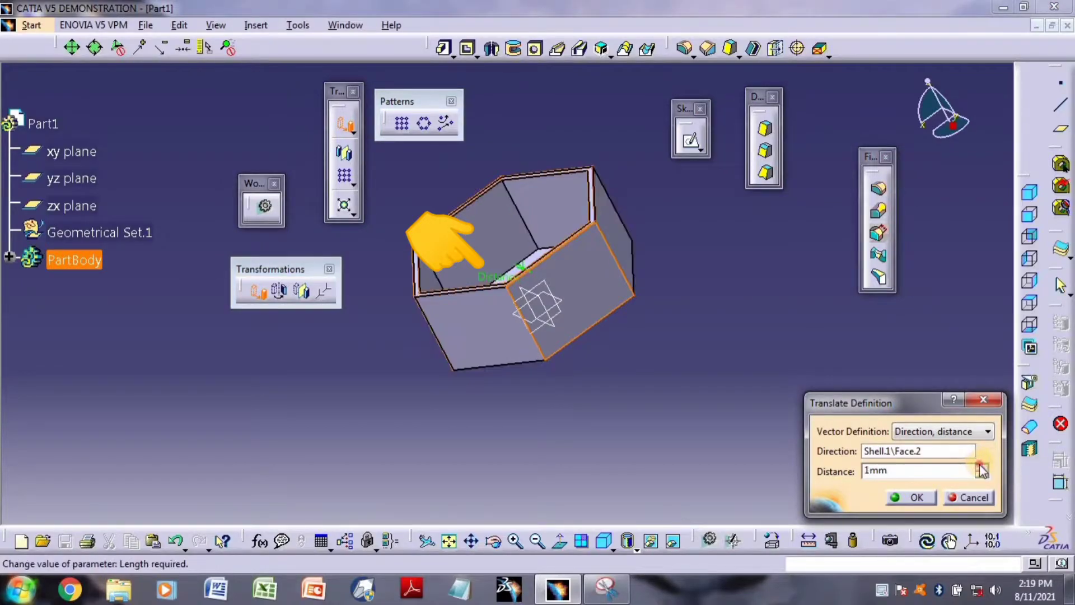
left_click(980, 467)
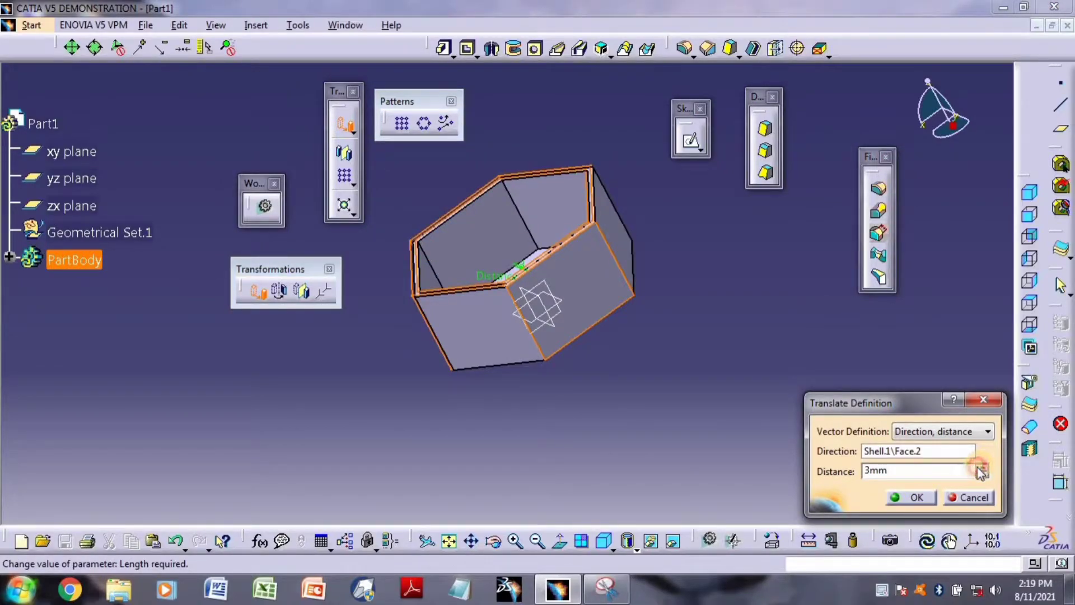
left_click(918, 497)
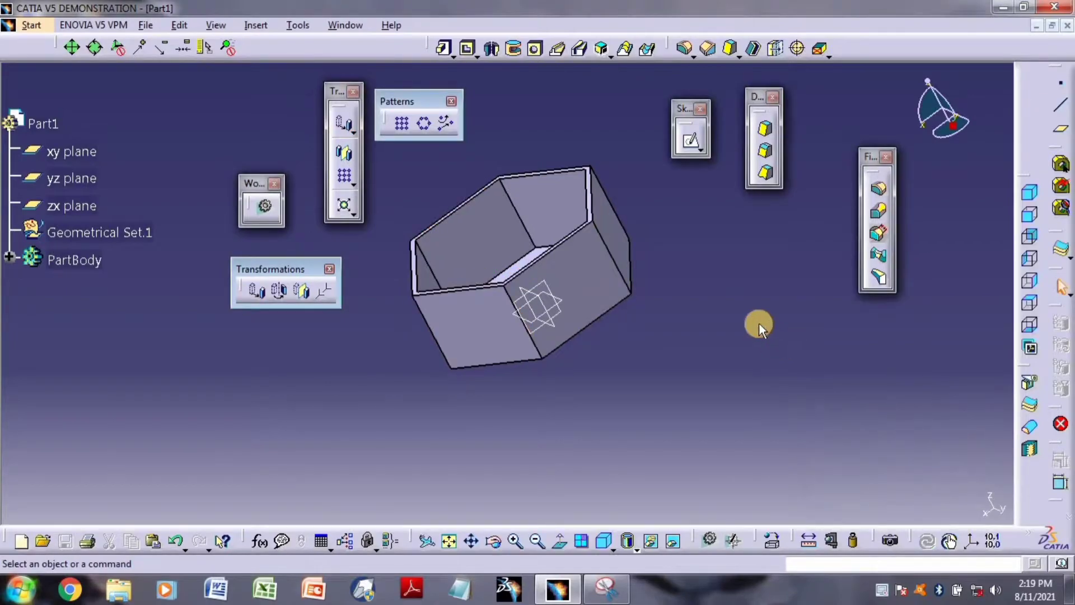
- Rotate the body 217 degrees about an outer upper rim edge, keeping the transformation specifications
middle_click_drag(753, 320, 621, 120)
middle_click_drag(620, 211, 649, 287)
middle_click_drag(694, 185, 586, 355)
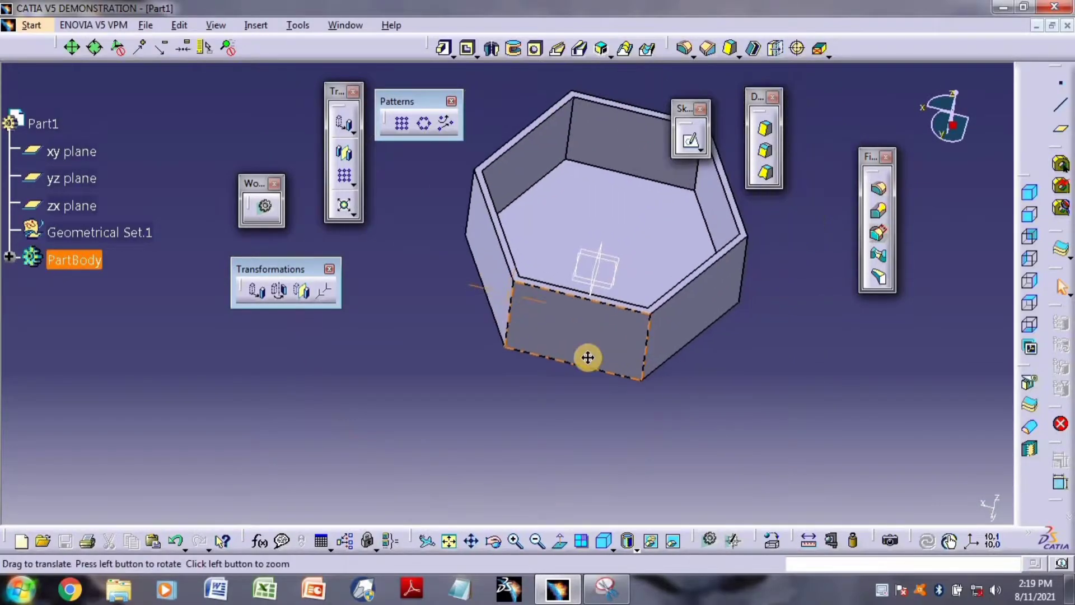
left_click(280, 291)
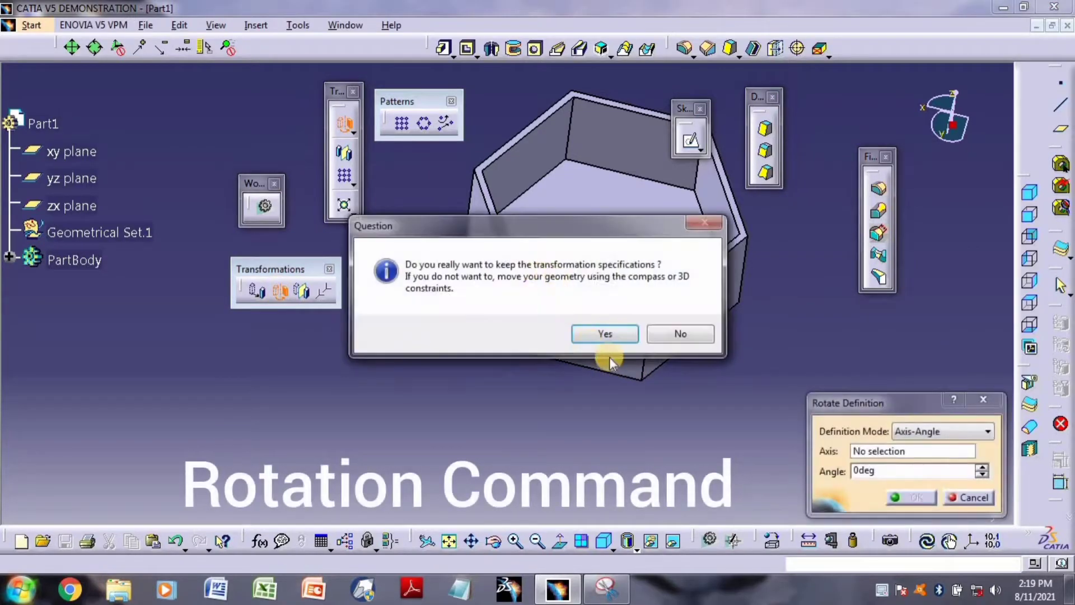
left_click(621, 332)
left_click(719, 311)
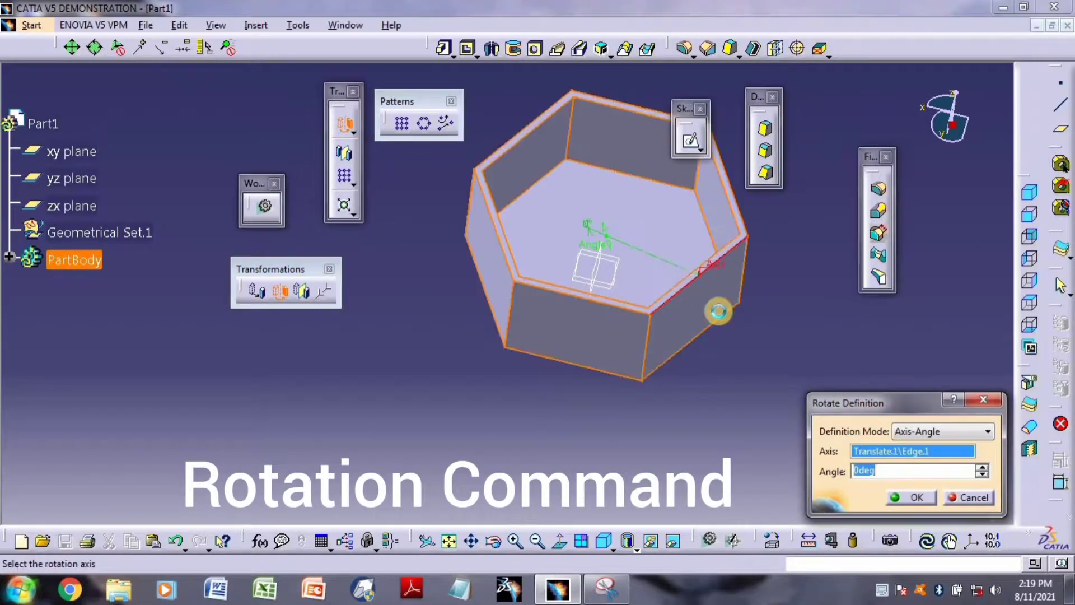
left_click_drag(589, 229, 606, 159)
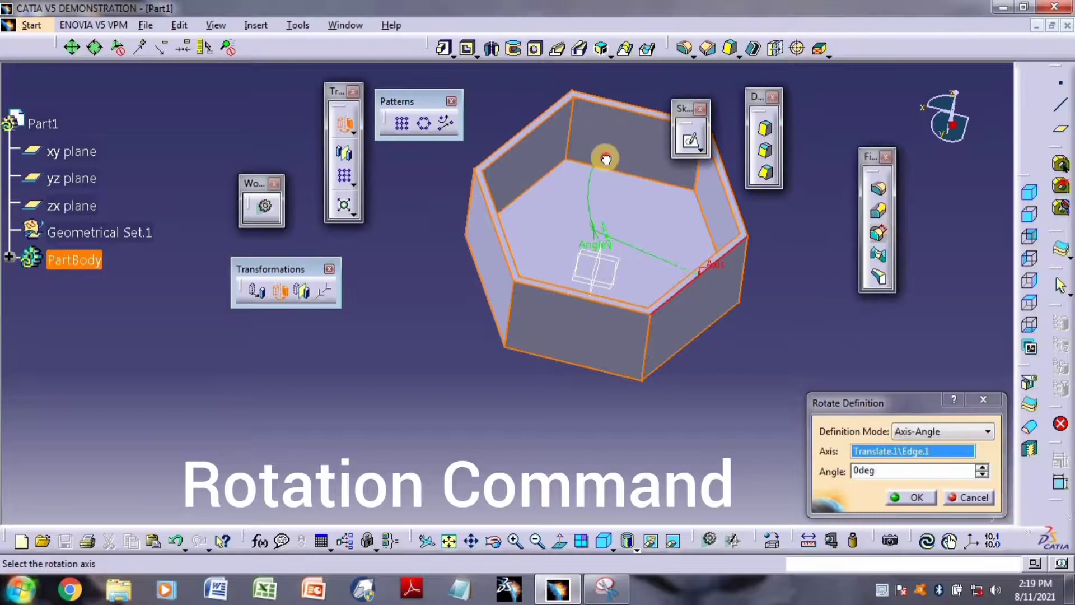
left_click_drag(607, 238, 792, 370)
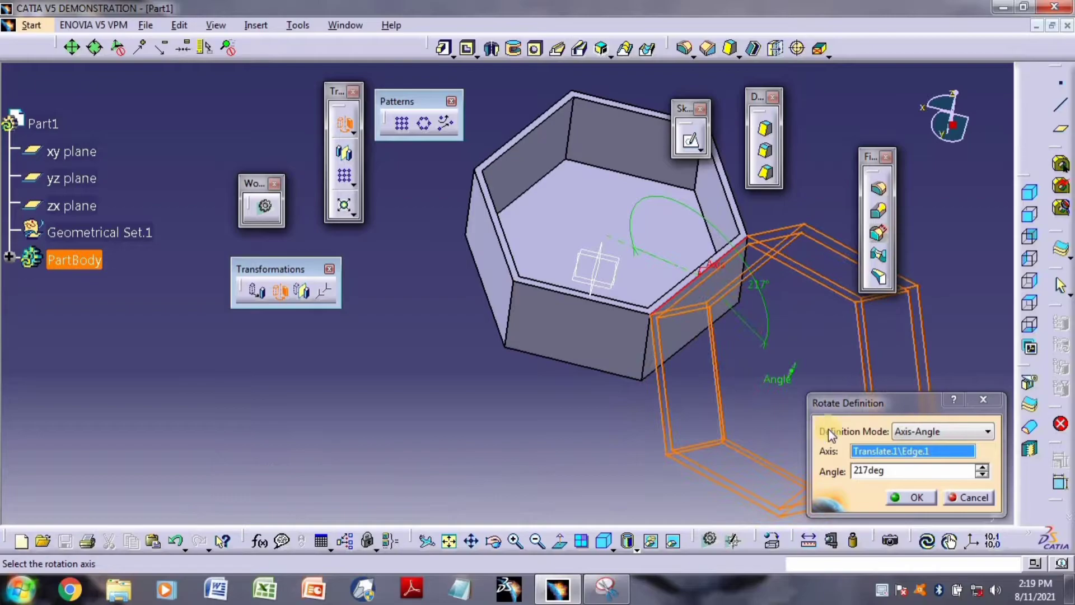
left_click(911, 497)
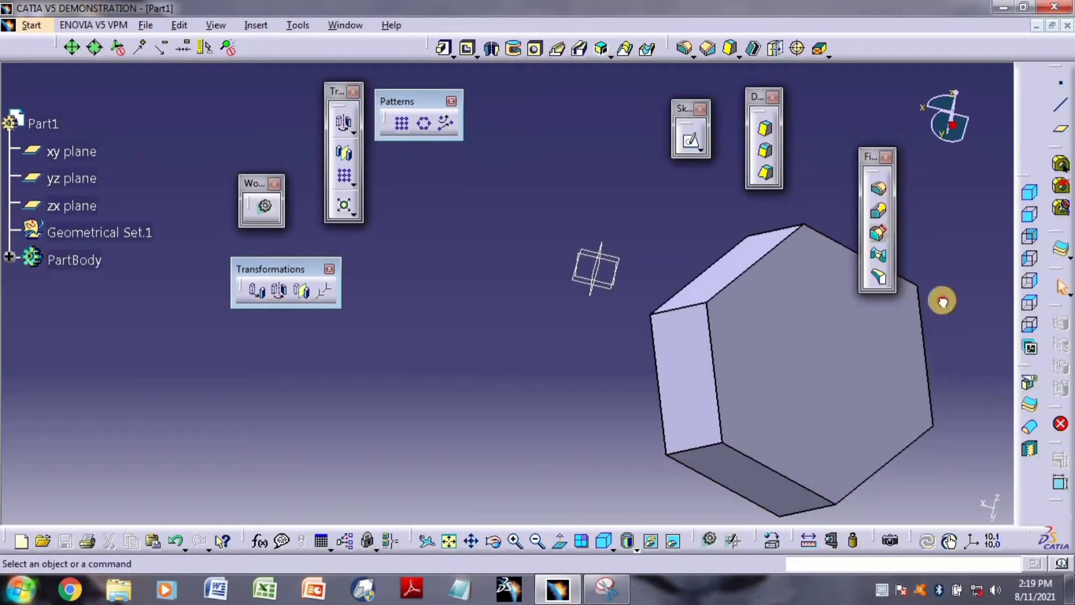
- Rotate the body again by 102 degrees about an upper edge of its hexagonal base face, keeping the transformation specifications
middle_click_drag(506, 483, 336, 413)
left_click(280, 292)
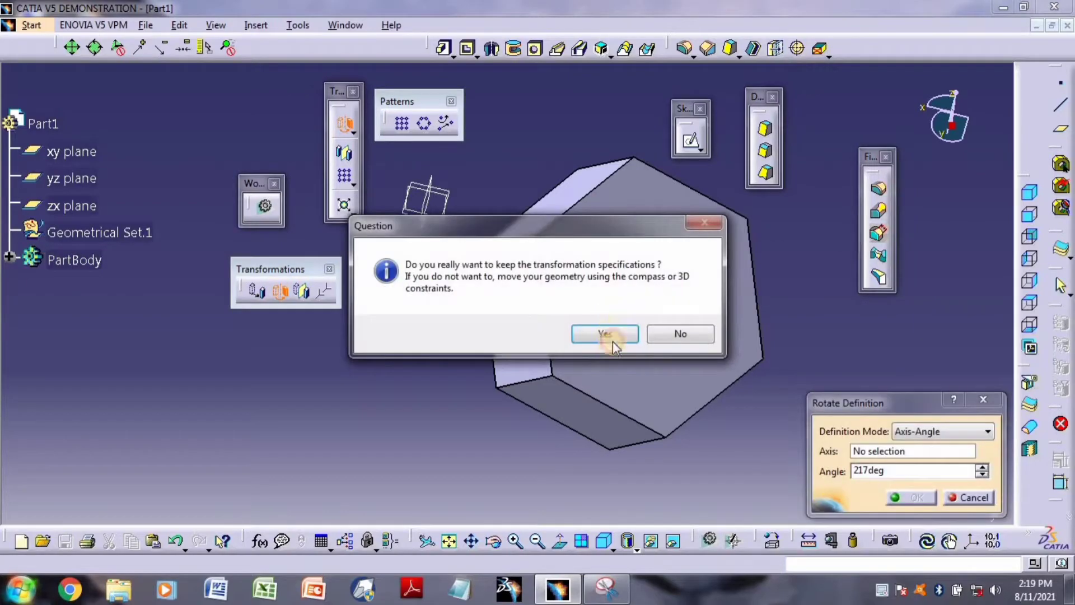
left_click(613, 341)
left_click(577, 205)
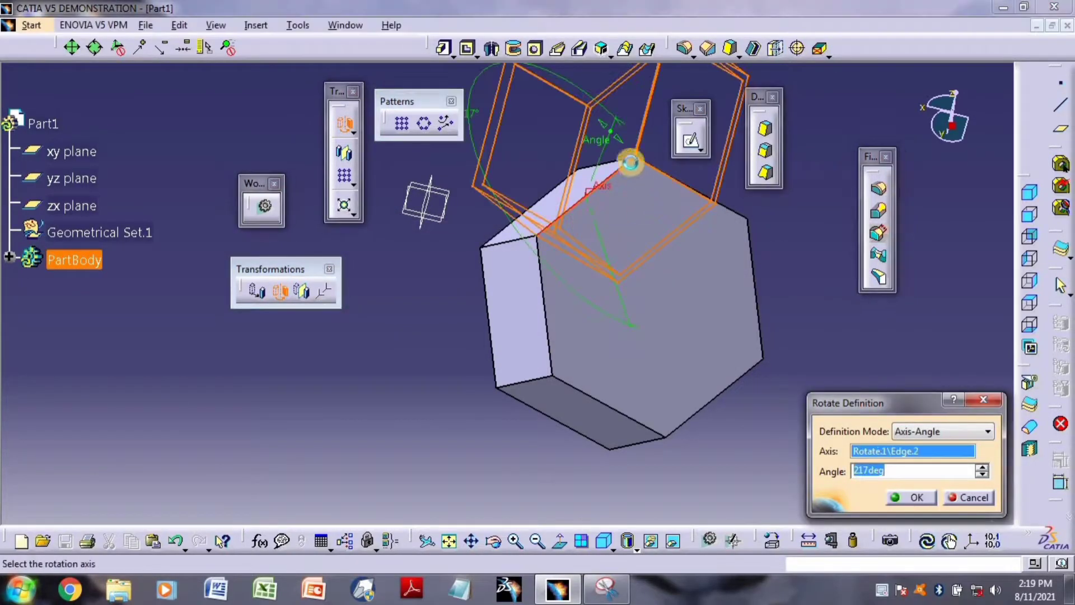
left_click_drag(623, 143, 504, 144)
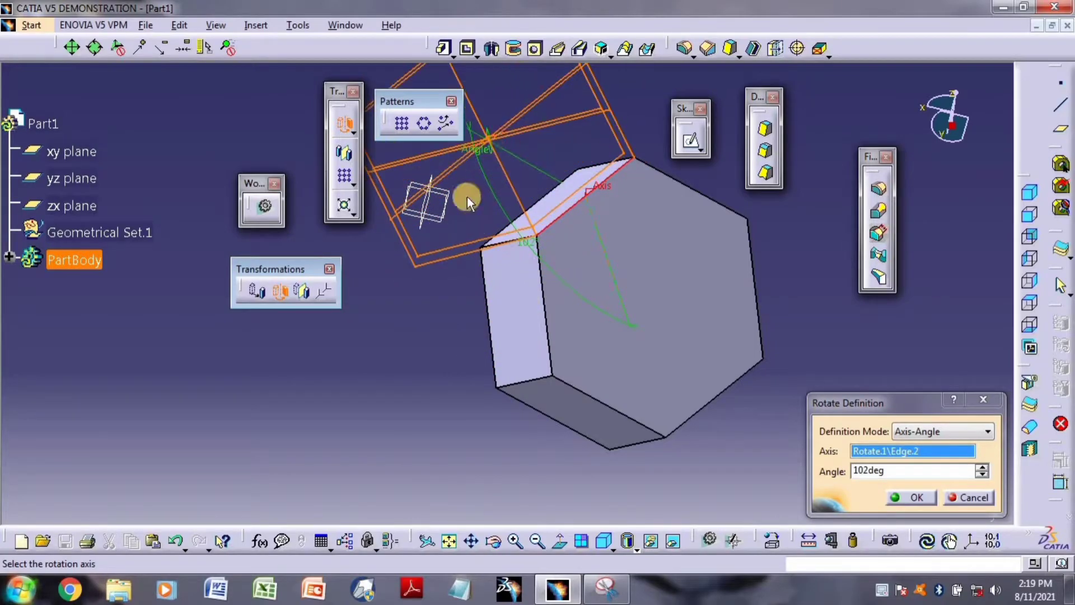
left_click(918, 501)
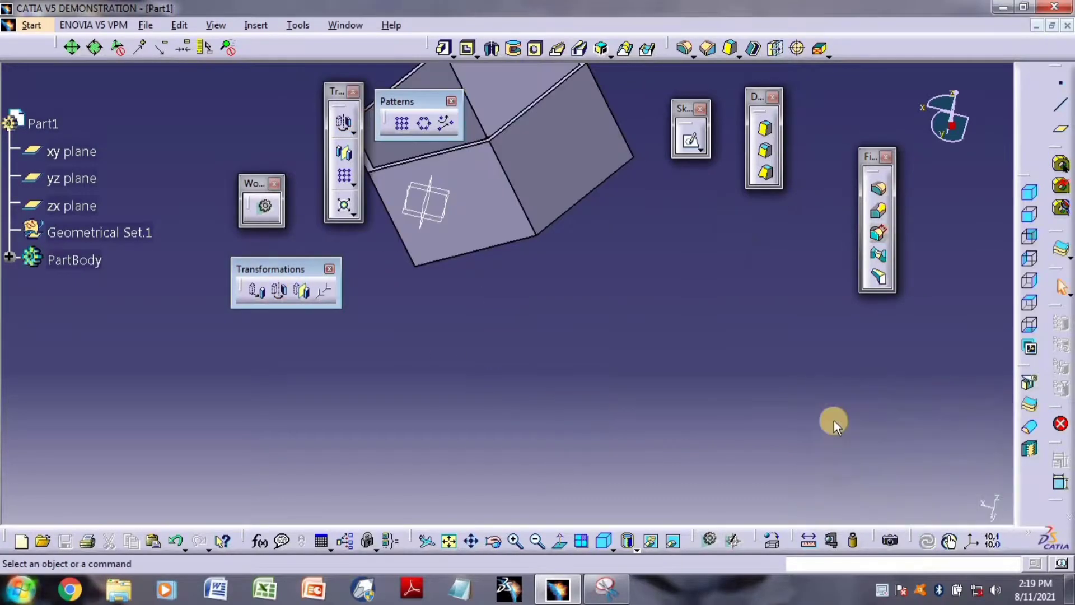
- Delete the translation and both rotations from the PartBody
middle_click_drag(587, 234, 610, 389)
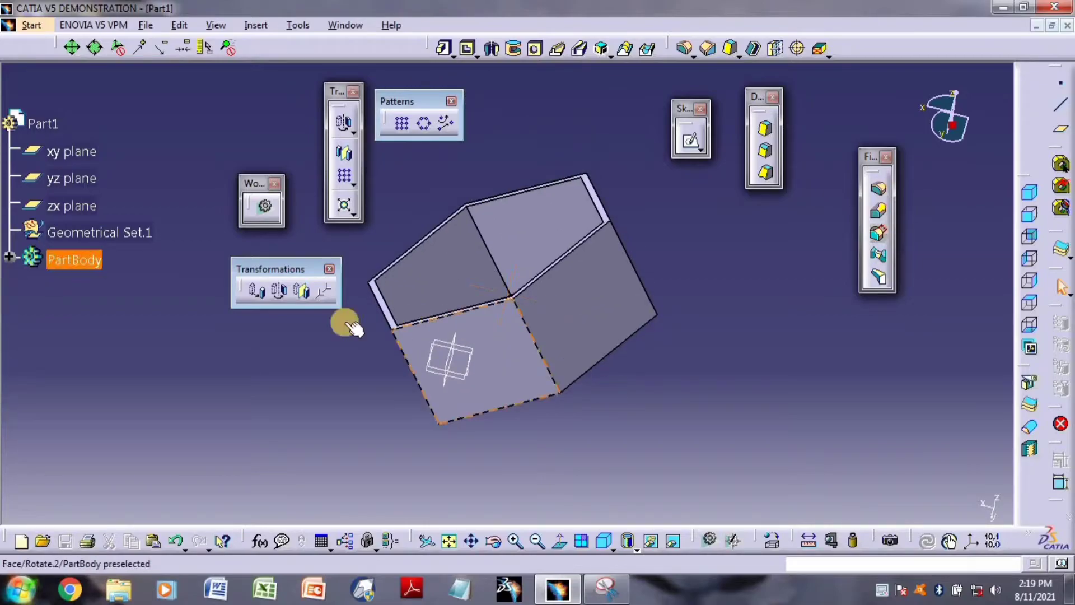
left_click(11, 257)
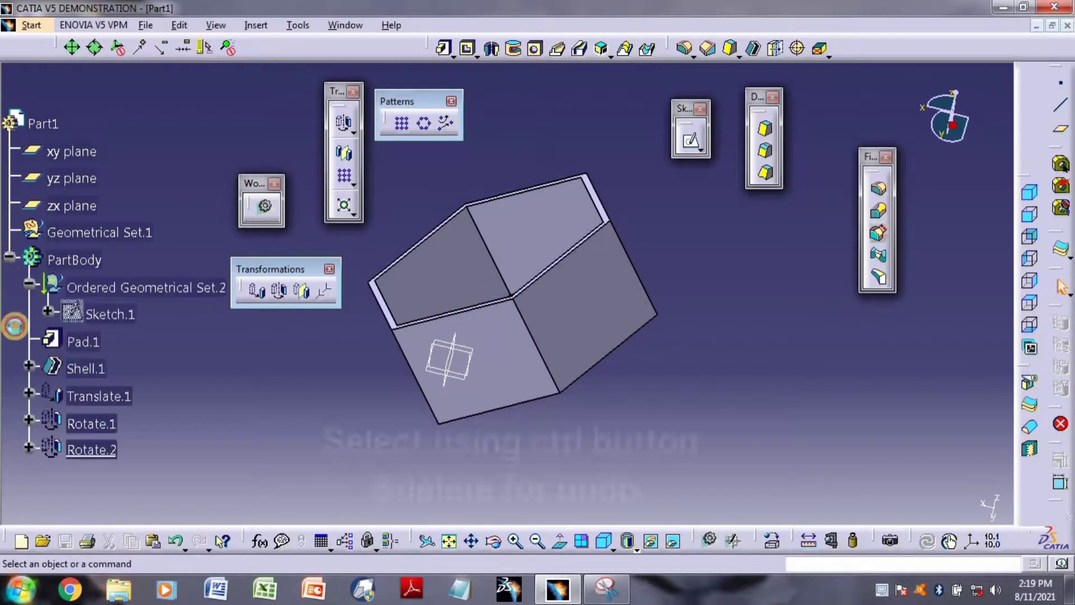
left_click(91, 449)
left_click(92, 424, "ctrl")
left_click(98, 396, "ctrl")
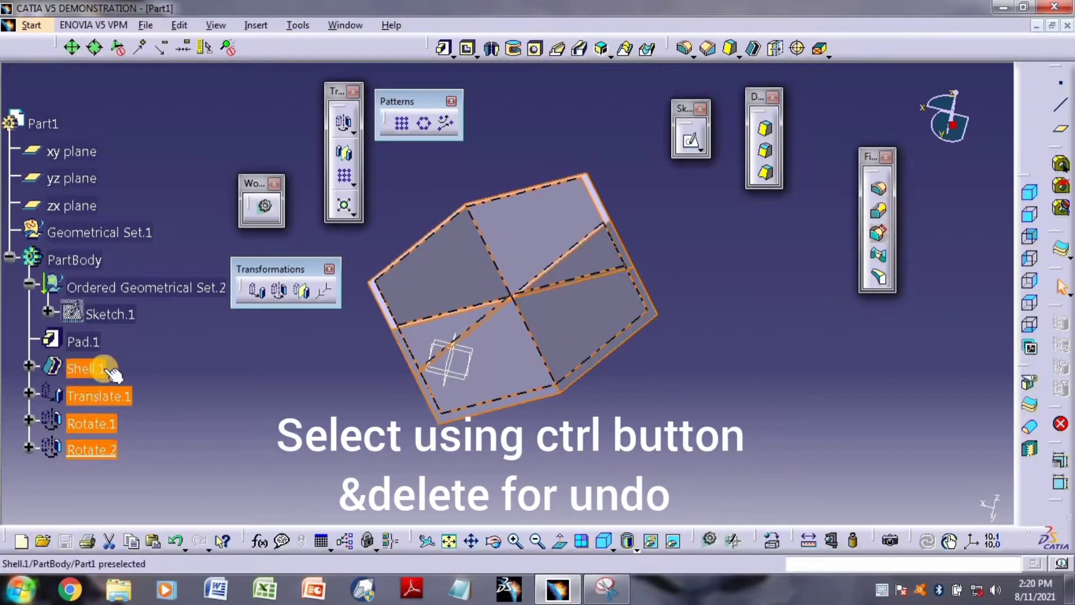
key("Delete")
key("Return")
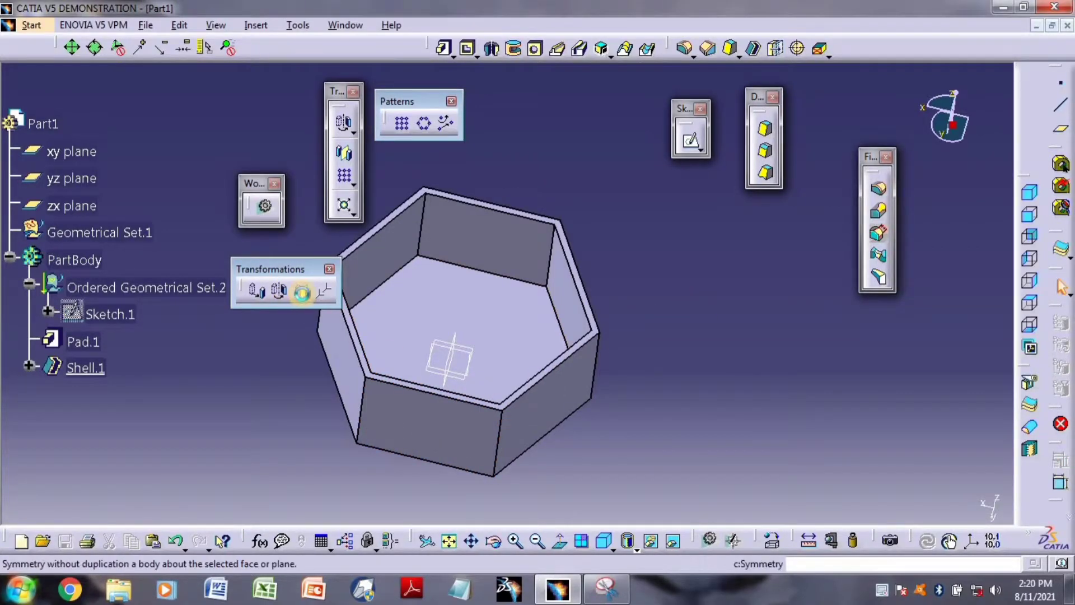
- Apply a symmetry to the shelled body about one of its outer side faces, keeping the transformation specifications
left_click(303, 291)
left_click(606, 335)
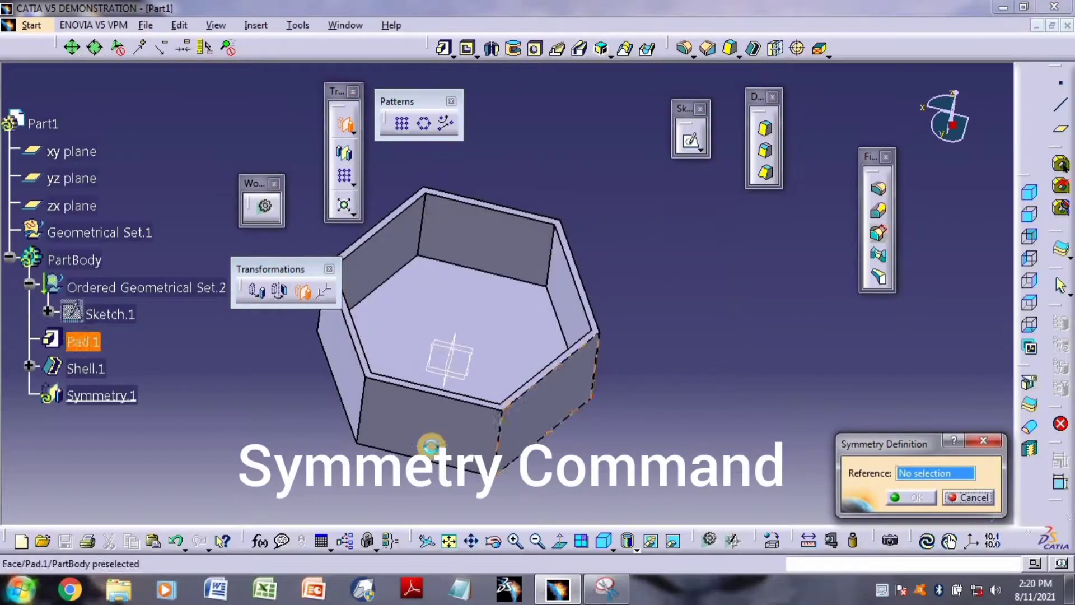
left_click(443, 443)
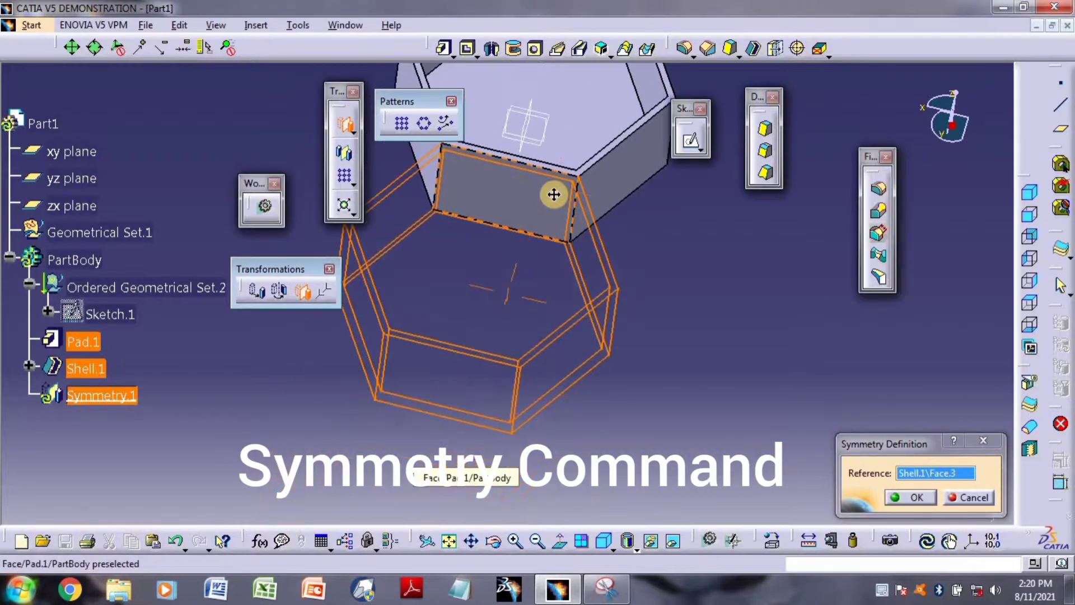
left_click(911, 497)
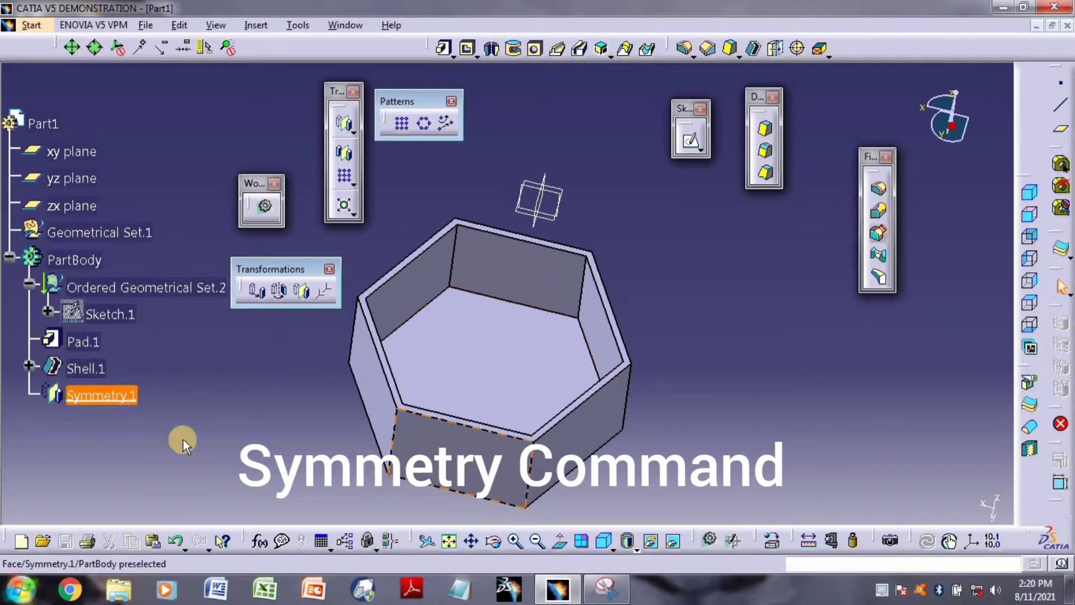
- Apply a second symmetry to the body about its inner hexagonal floor face, keeping the transformation specifications
left_click(286, 292)
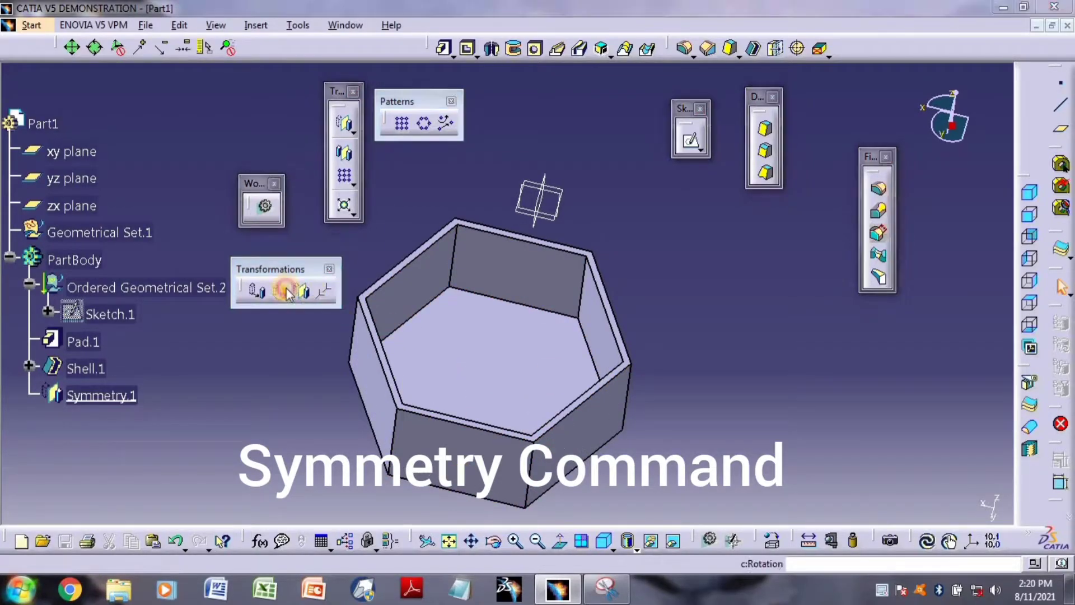
left_click(695, 333)
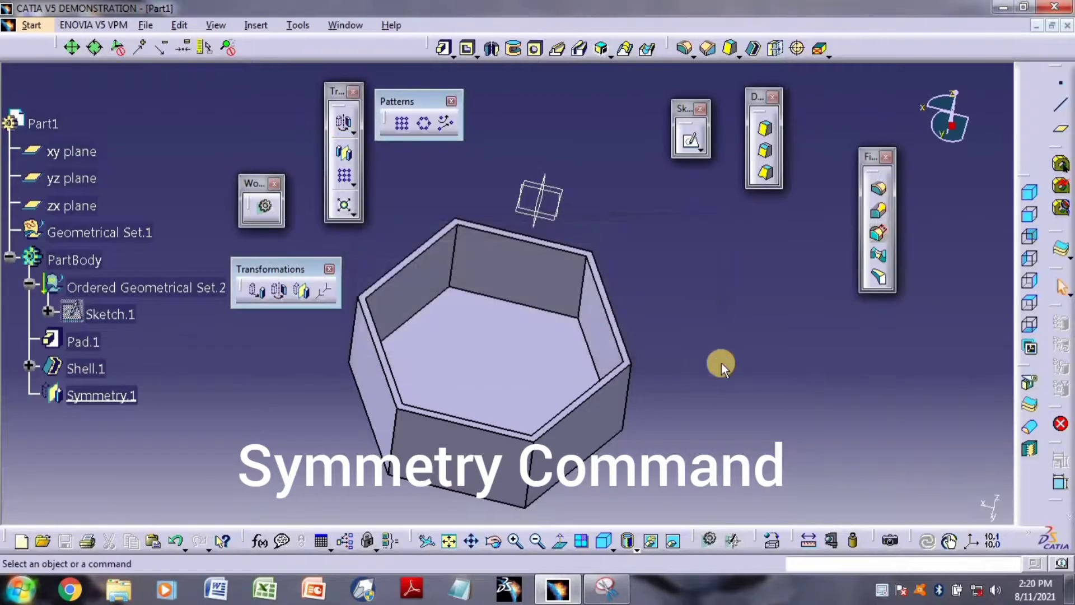
left_click(302, 291)
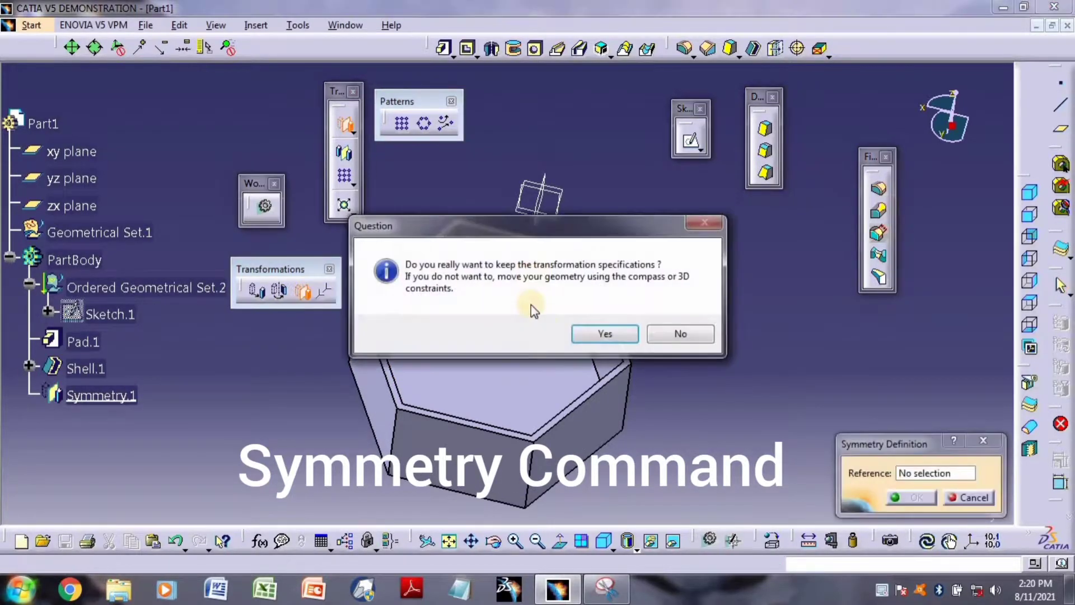
left_click(594, 335)
left_click(523, 362)
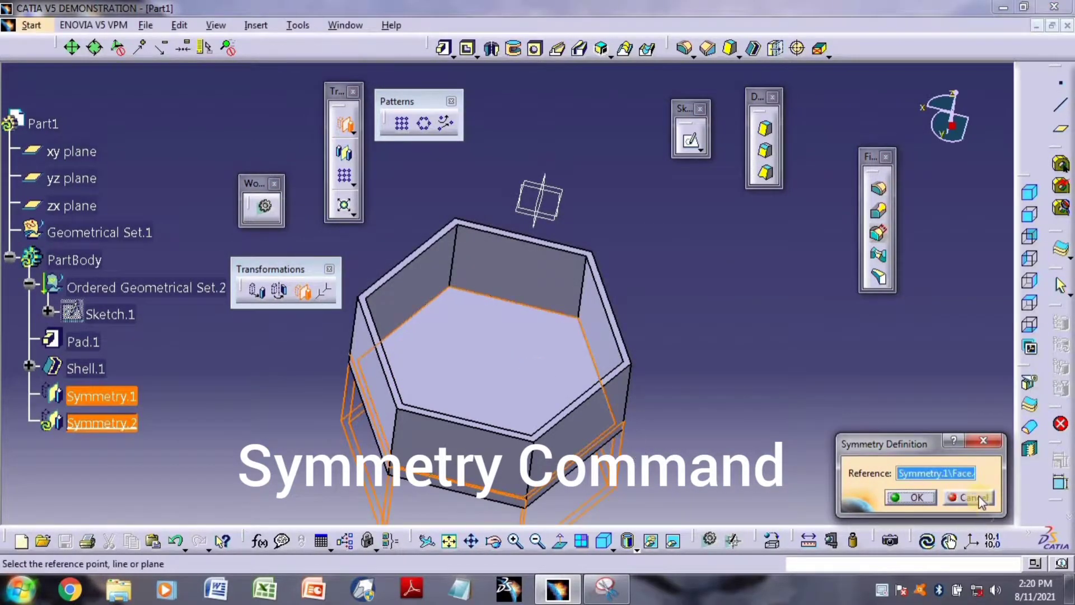
left_click(923, 498)
middle_click_drag(764, 415, 675, 320)
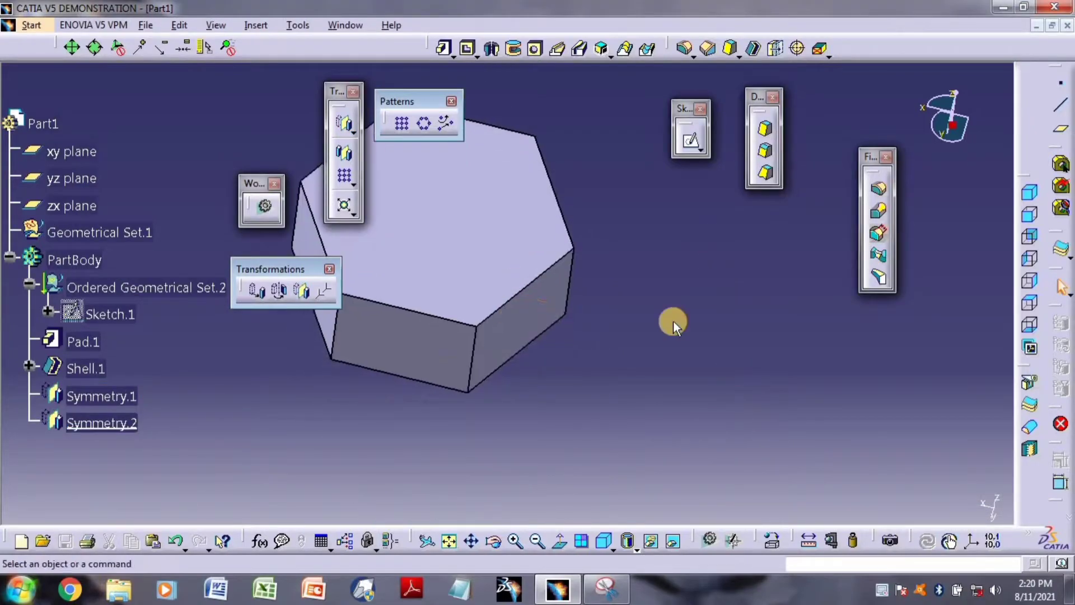
- Apply a third symmetry about the flat outer hexagonal face on the body's closed side, keeping the transformation specifications
left_click(303, 291)
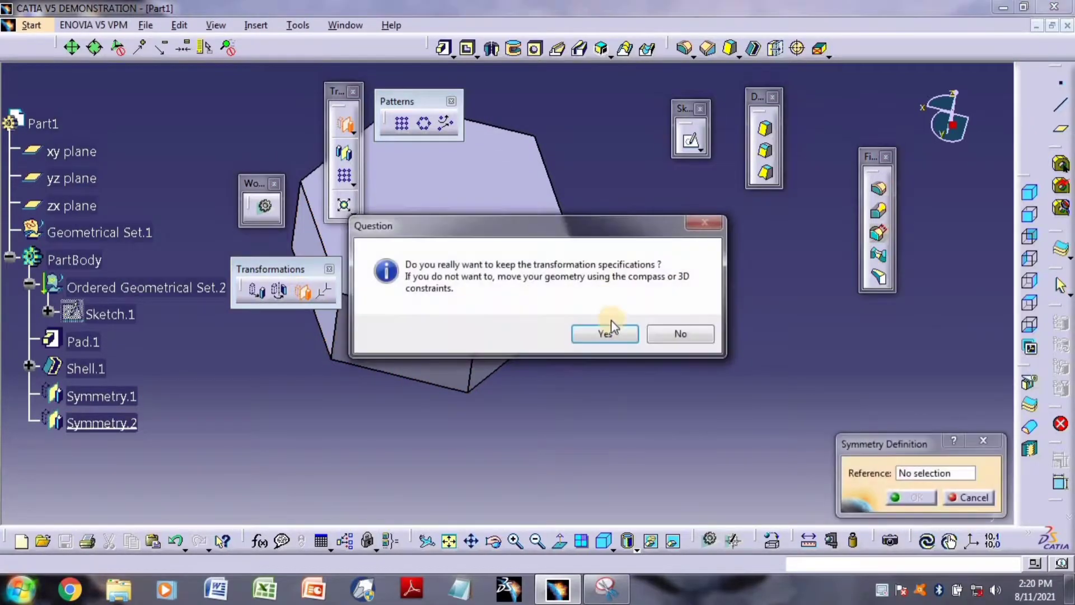
left_click(437, 214)
left_click(896, 498)
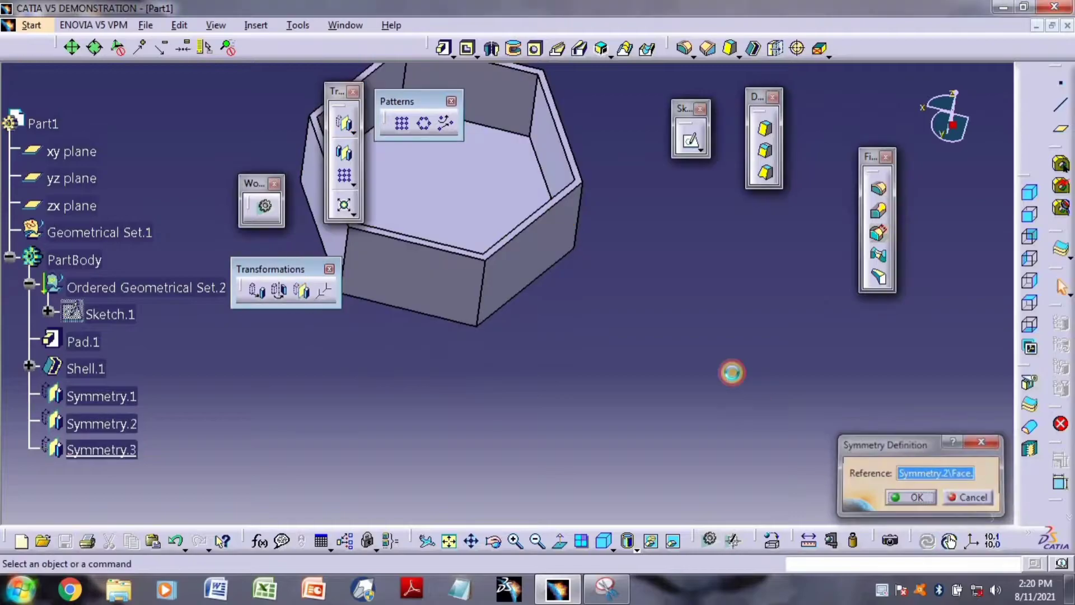
middle_click_drag(560, 260, 619, 355)
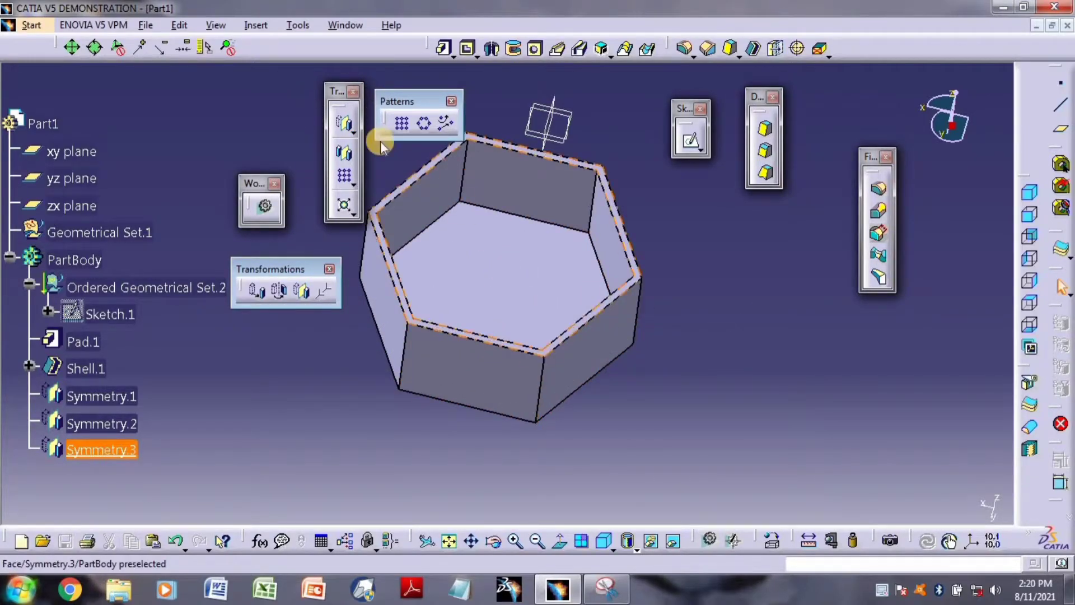
- Mirror the shelled body about its inner hexagonal floor face
left_click(439, 269)
left_click(913, 496)
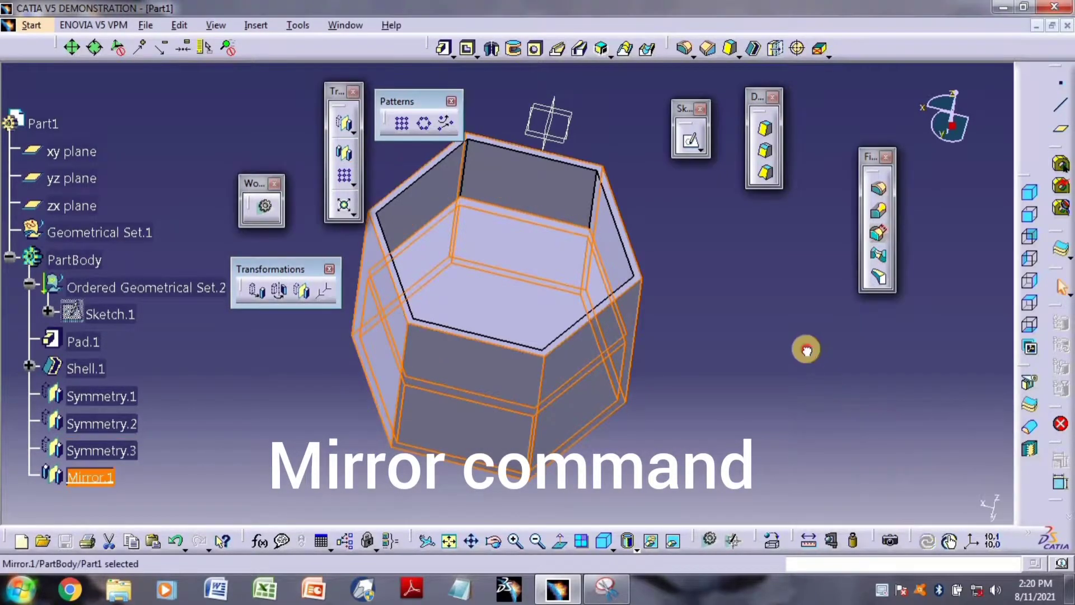
middle_click_drag(745, 343, 510, 234)
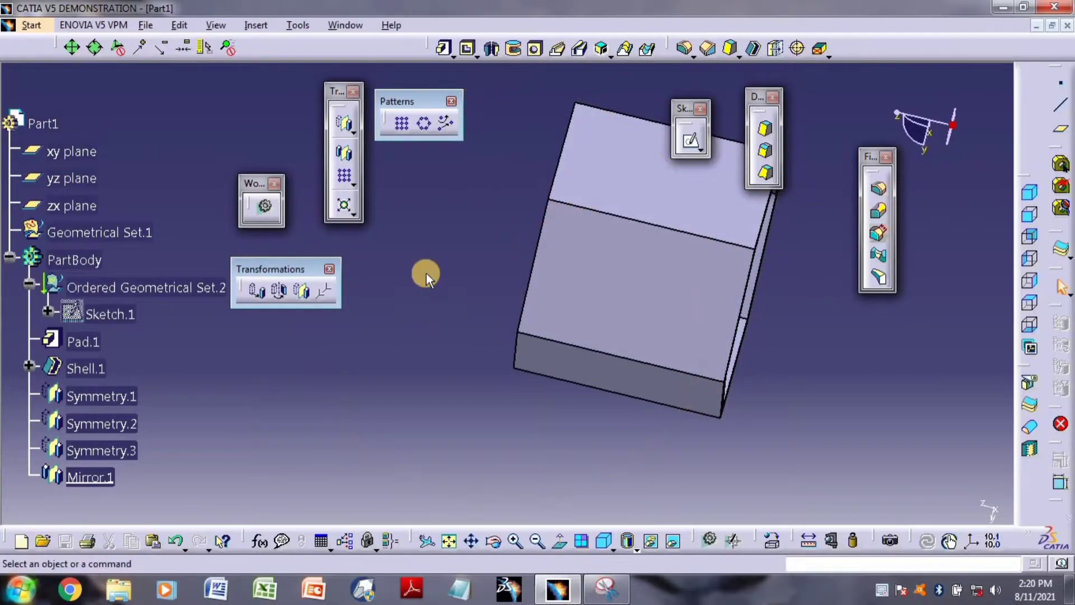
- Scale the mirrored body by a ratio of 2 about a corner vertex of one of its side faces
left_click(345, 212)
left_click(518, 343)
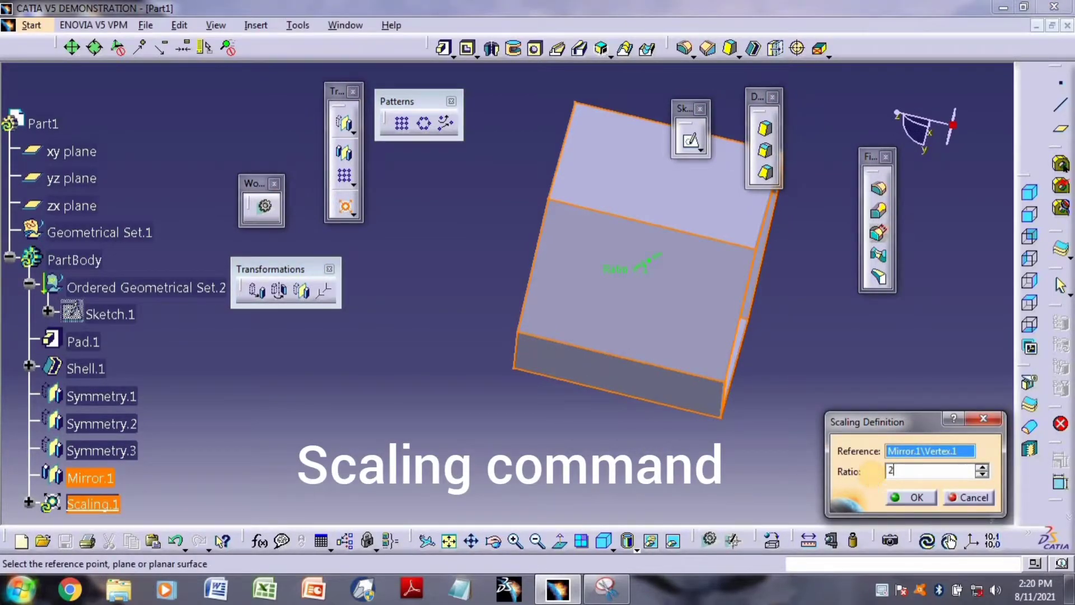
left_click(913, 497)
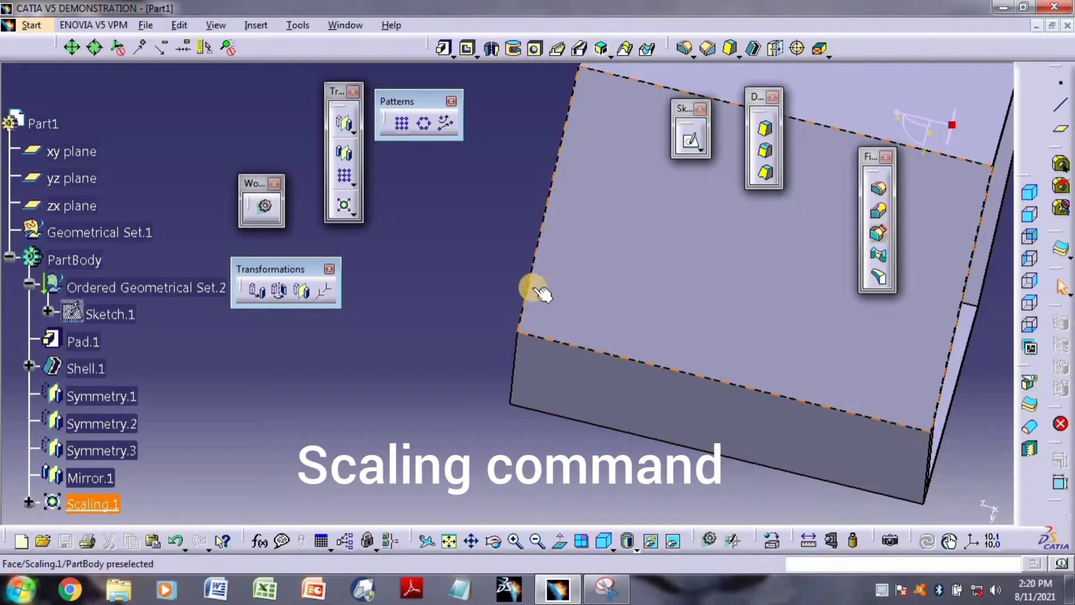
- Delete the vertex-referenced scaling from the PartBody
middle_click_drag(185, 421, 186, 424)
scroll(186, 424, "down", 1)
left_click(124, 455)
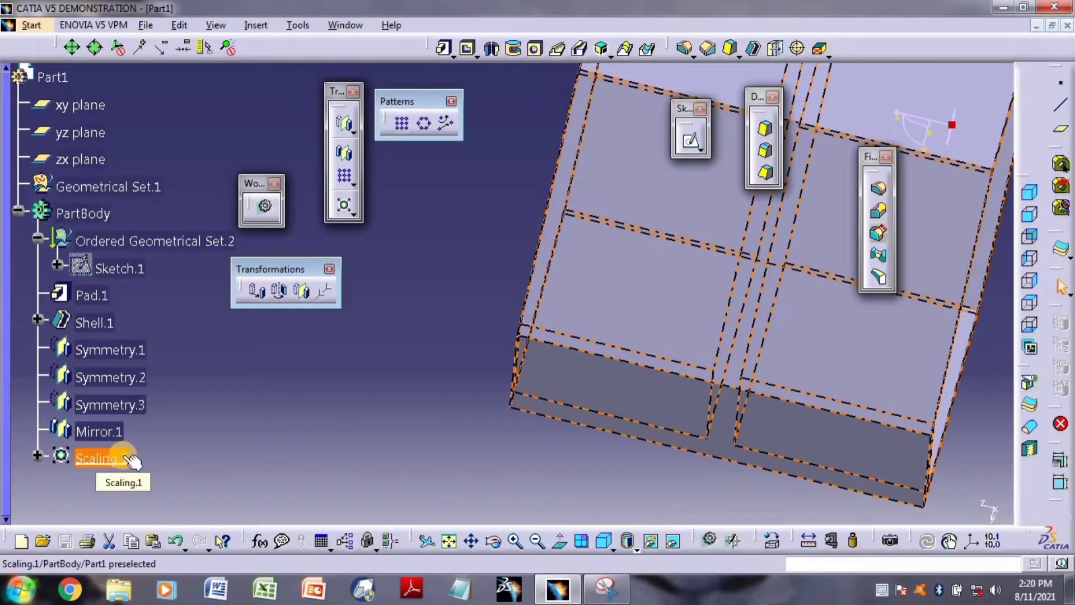
key("Delete")
key("Return")
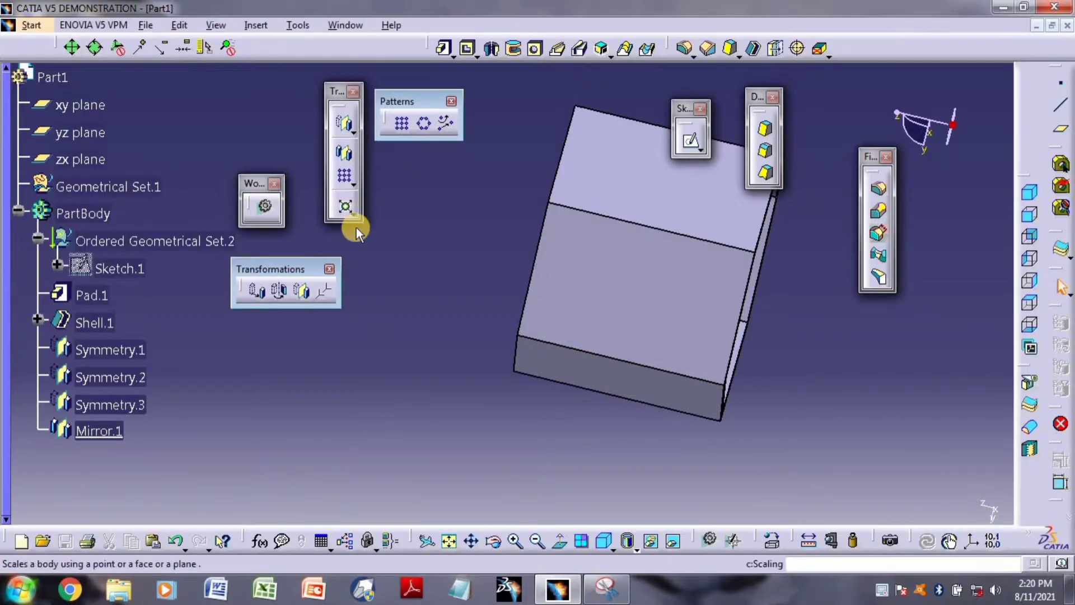
- Scale the mirrored body about one of its side faces, trying ratios up to 5 before applying a ratio of 2
left_click(344, 205)
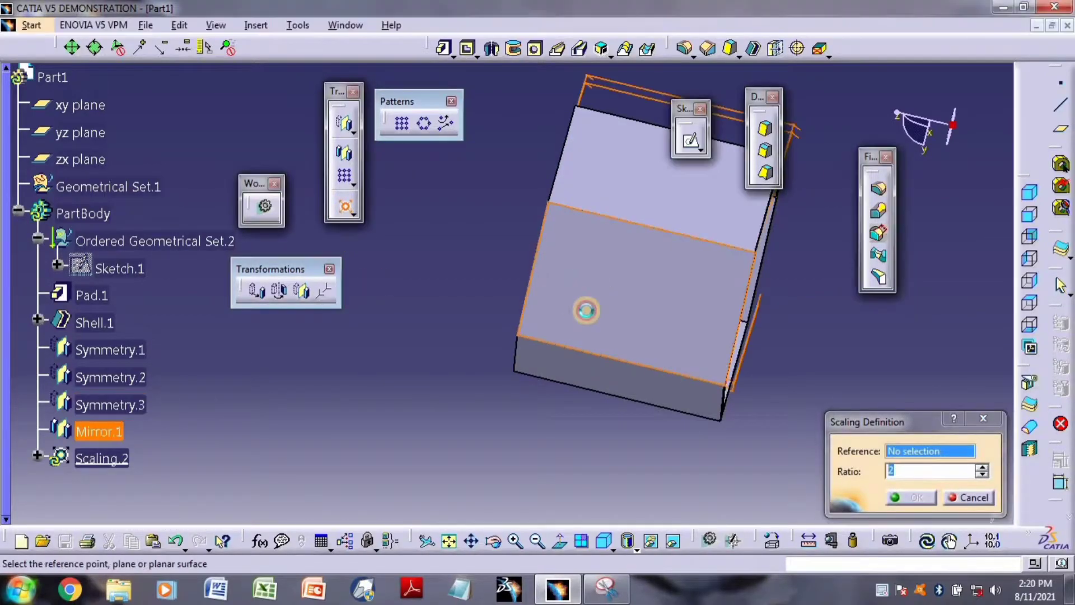
left_click(629, 324)
middle_click_drag(629, 325, 338, 230)
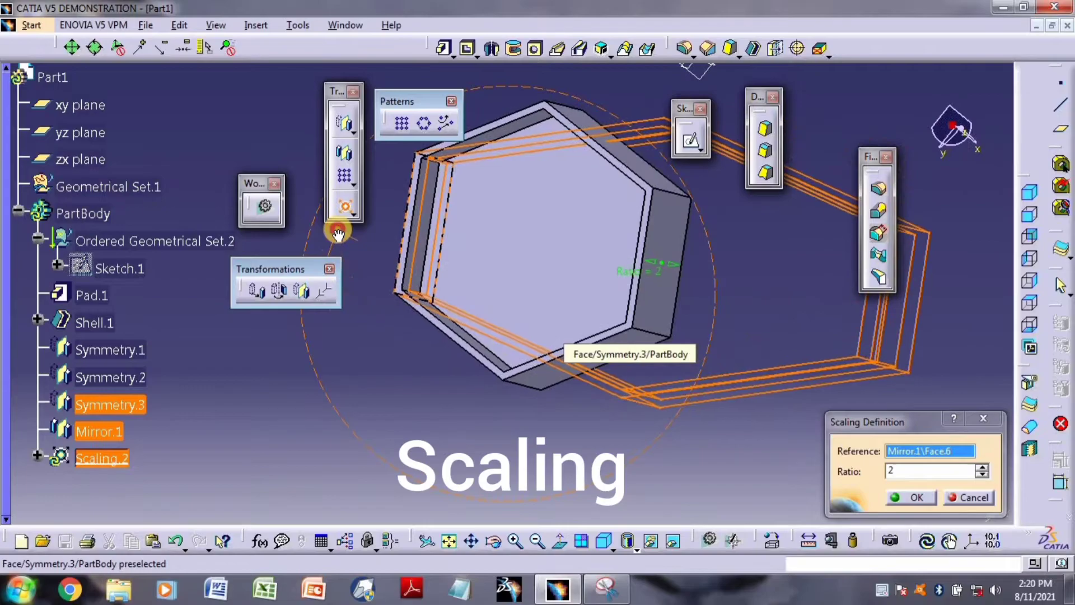
left_click(982, 468)
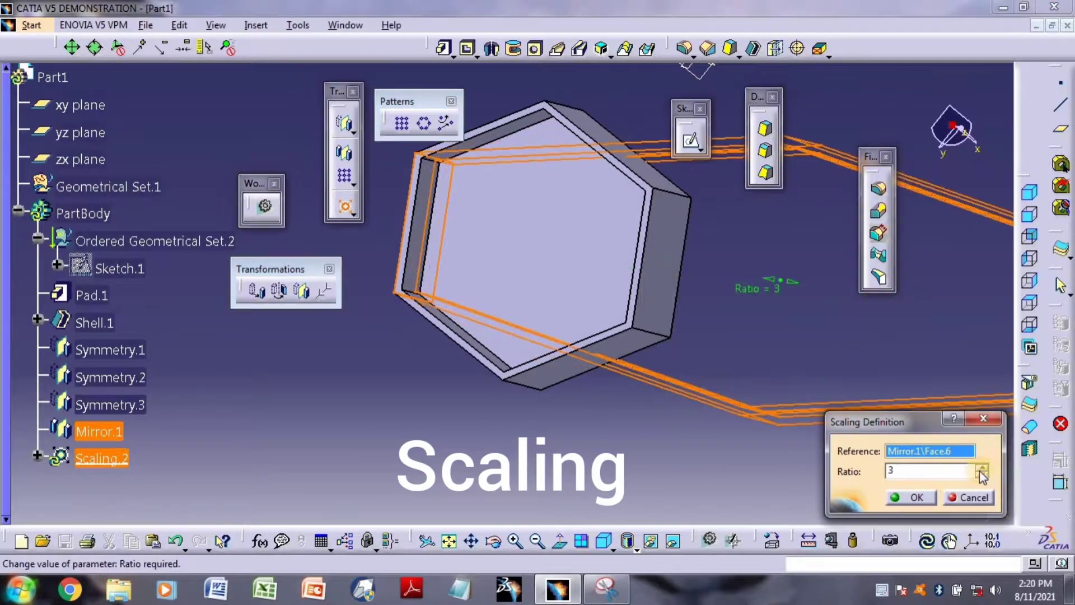
left_click(982, 468)
left_click(982, 467)
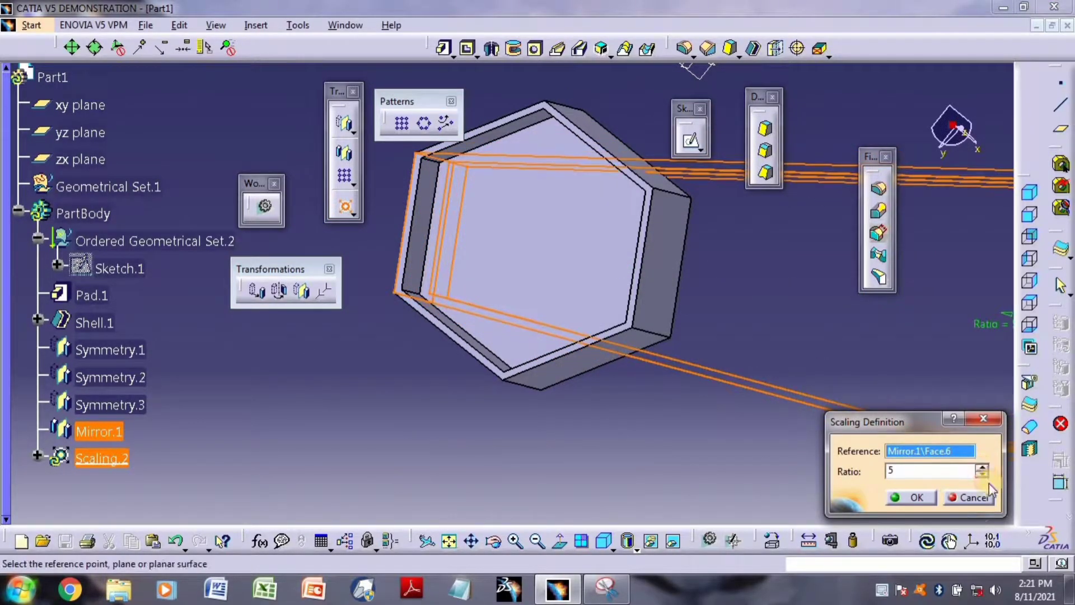
left_click(982, 475)
left_click(982, 475)
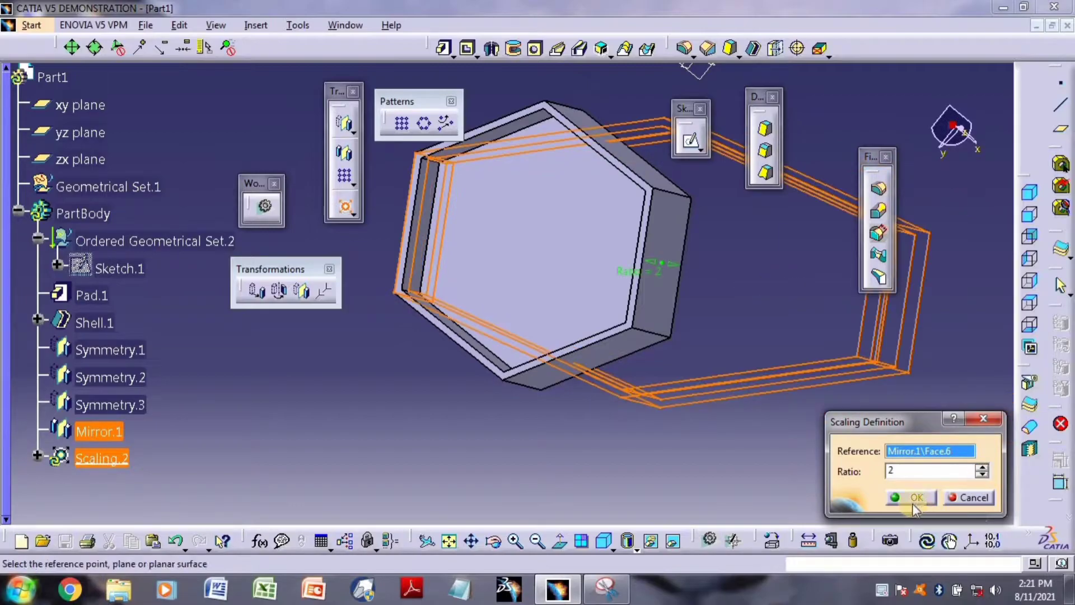
left_click(915, 498)
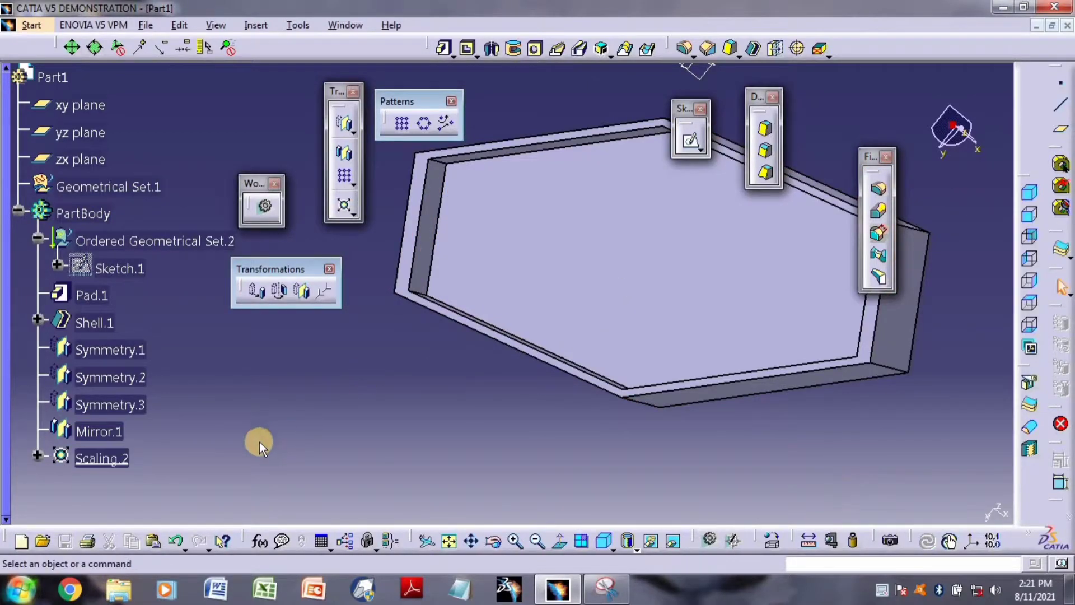
- Delete the face-referenced scaling from the PartBody
left_click(93, 459)
key("Delete")
key("Return")
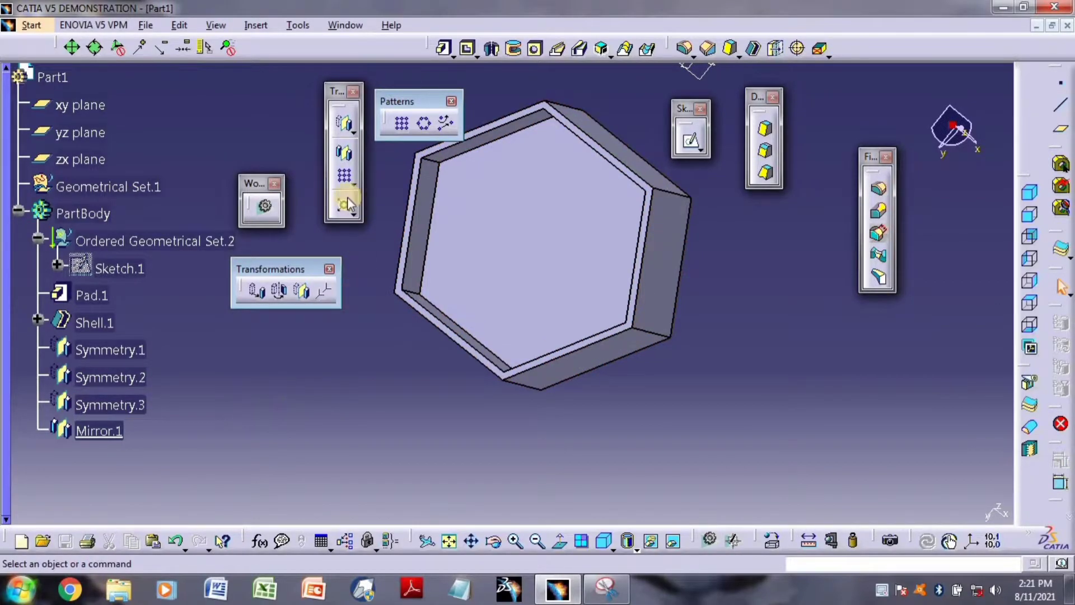
- Delete the mirror and all three symmetries from the PartBody, leaving the shell as the last feature
middle_click_drag(604, 281, 567, 275)
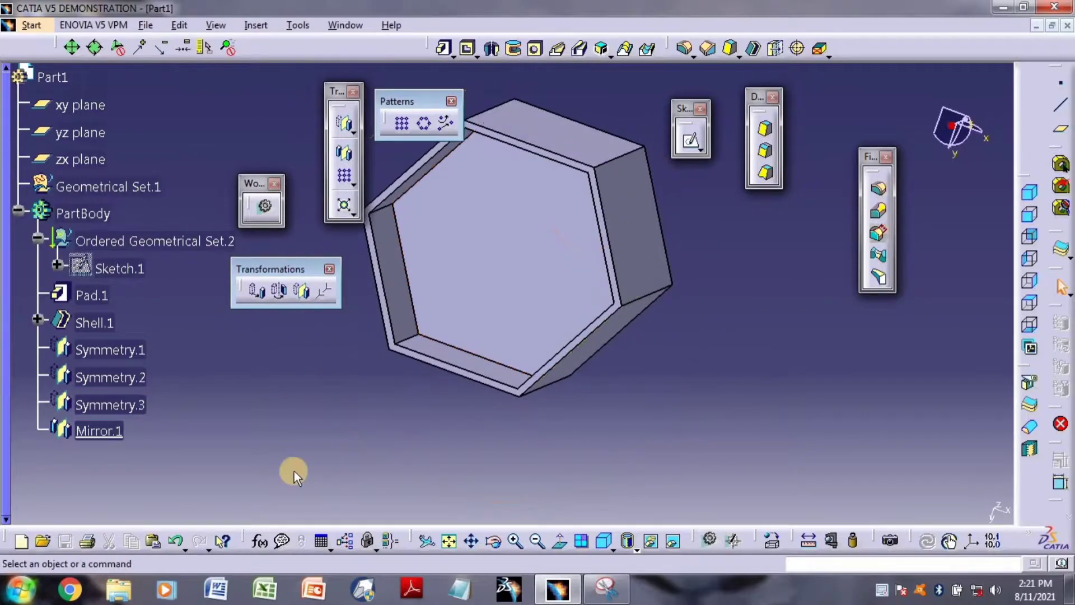
left_click(120, 431)
left_click(112, 404, "ctrl")
left_click(117, 375, "ctrl")
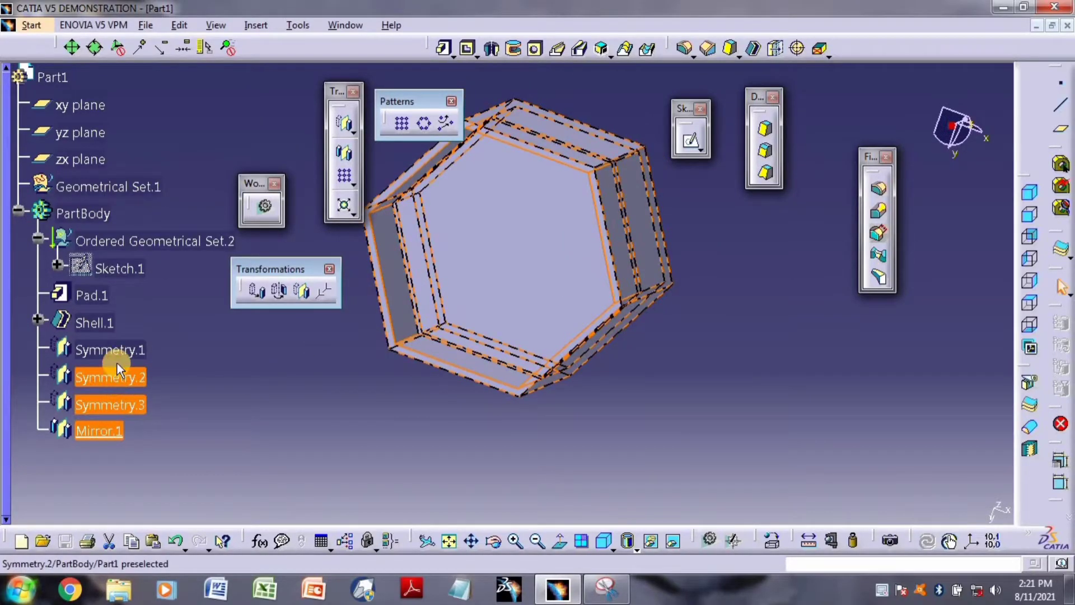
left_click(118, 356, "ctrl")
key("Delete")
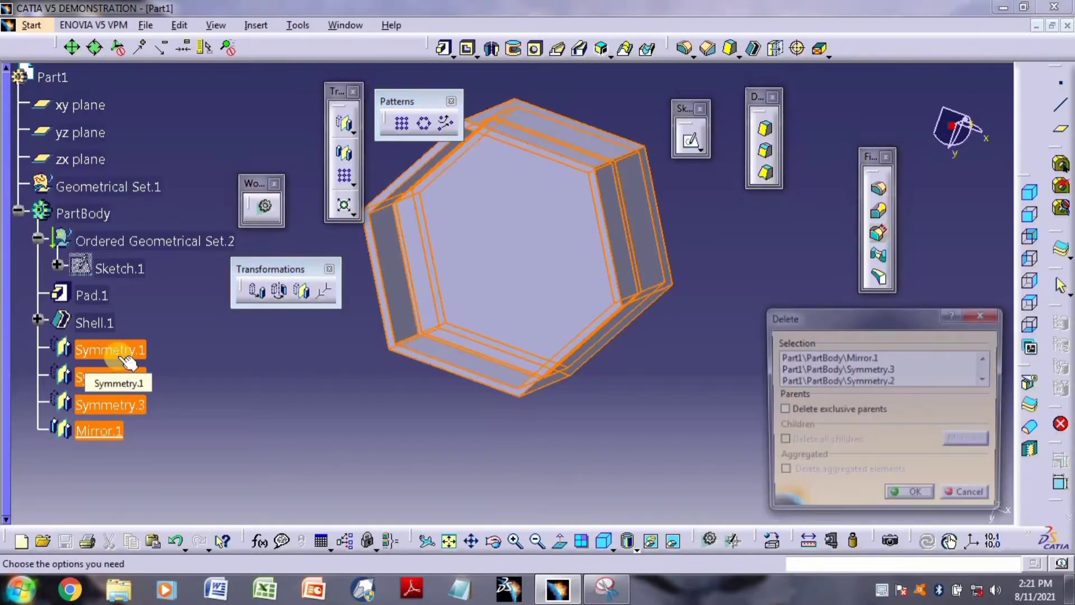
key("Return")
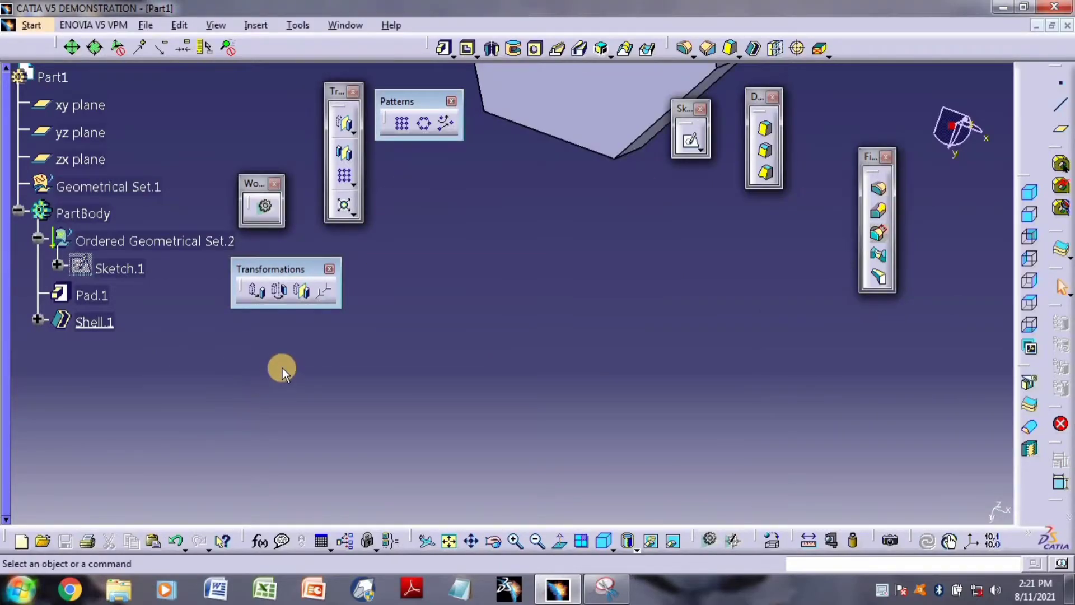
- Sketch a small centered rectangle on the shell's inner floor, between its center and one side wall, and finish the sketch
middle_click_drag(471, 247, 452, 461)
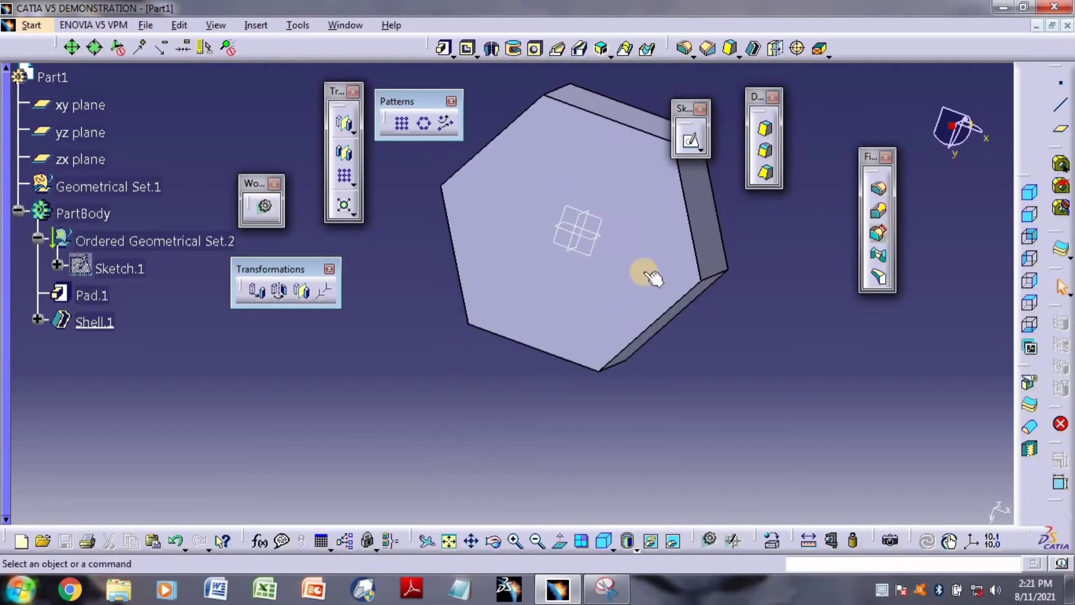
middle_click_drag(657, 254, 270, 289)
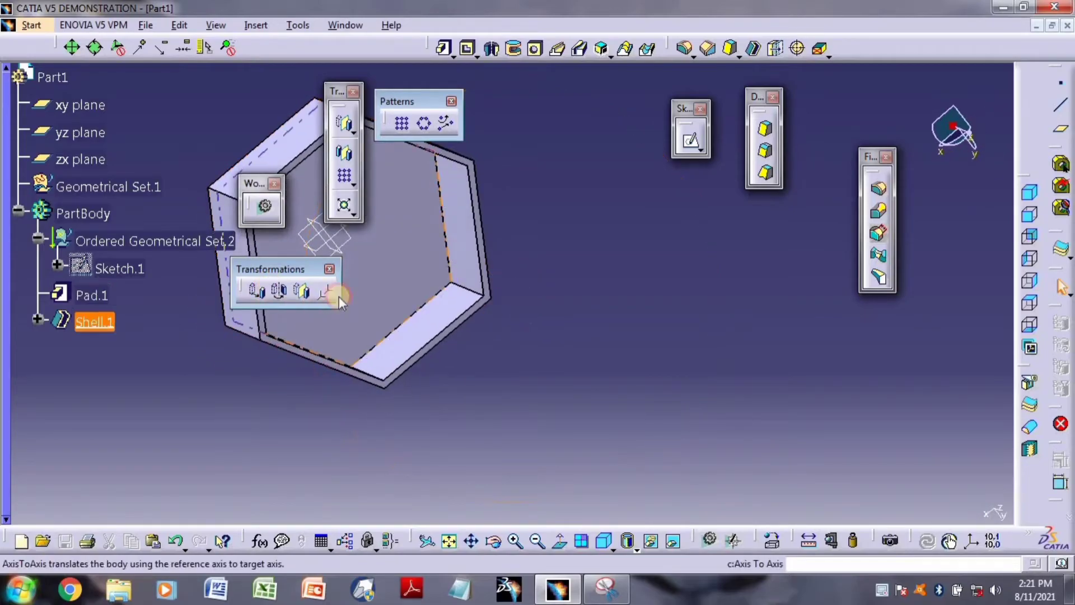
left_click(394, 278)
left_click(691, 140)
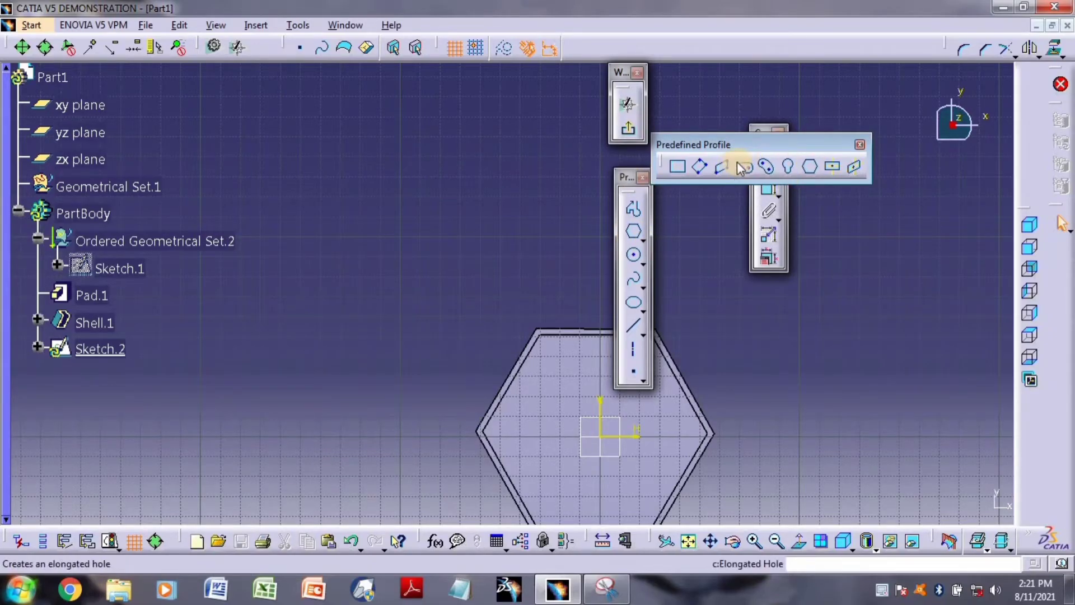
left_click(835, 167)
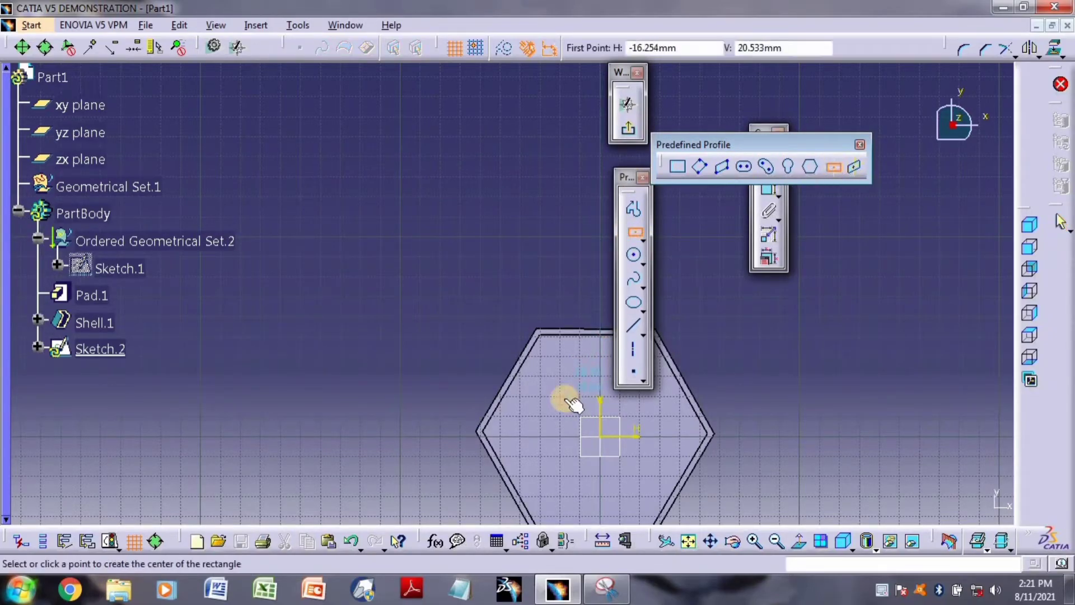
left_click(564, 368)
left_click(546, 379)
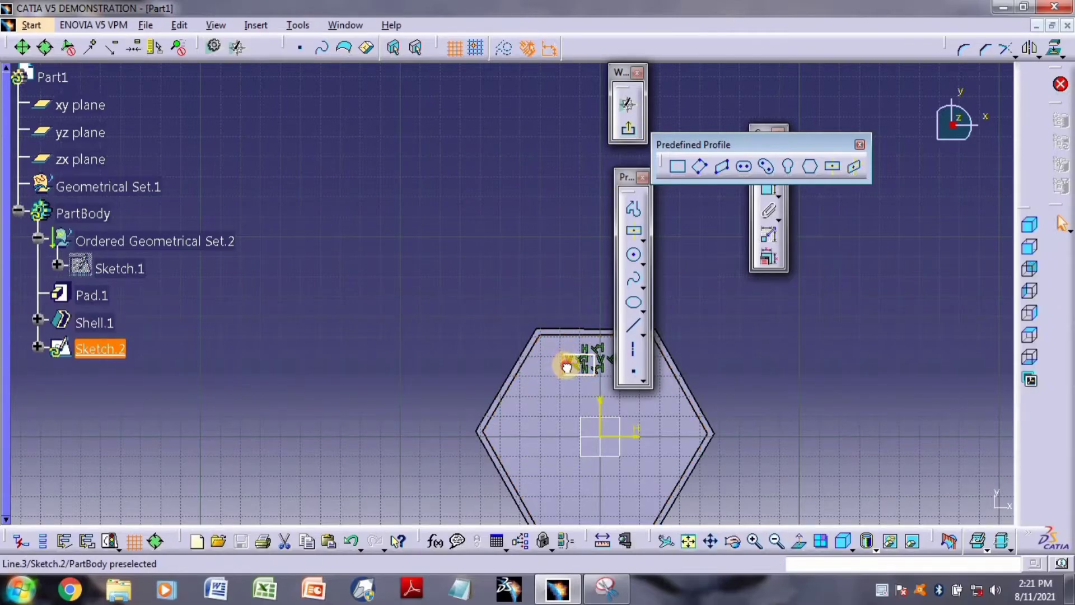
left_click(628, 129)
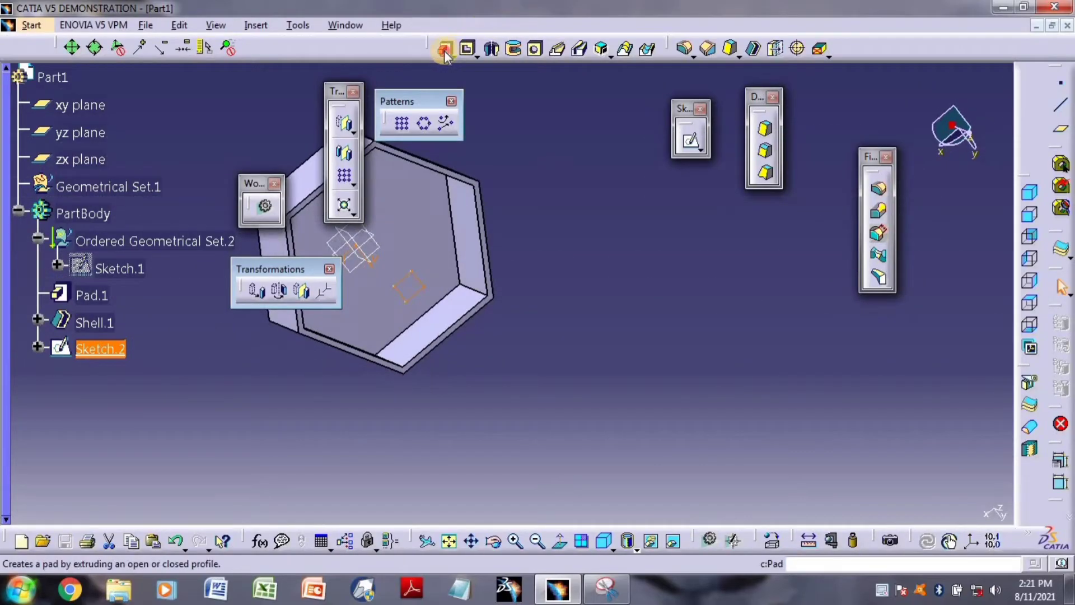
- Pad the small rectangle sketch on the shell's inner floor to a length of 233 mm
left_click(446, 49)
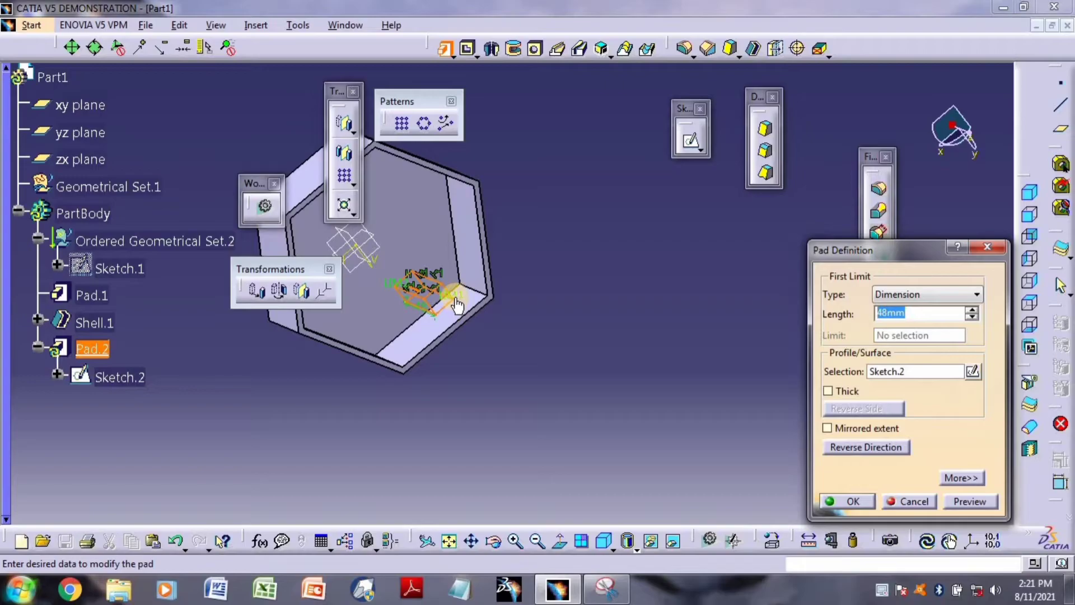
left_click(480, 301)
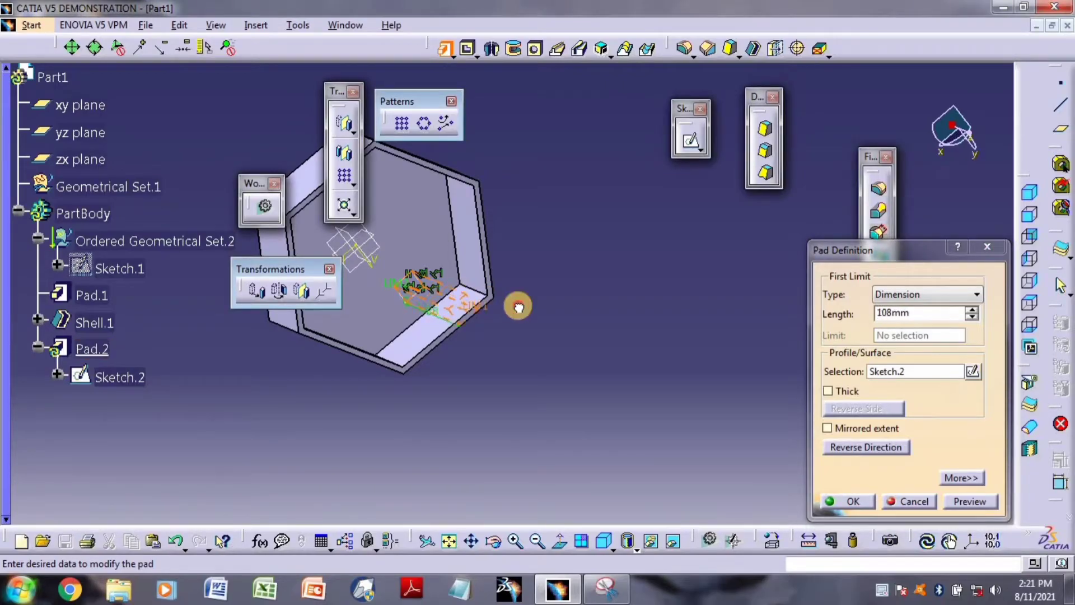
left_click(845, 502)
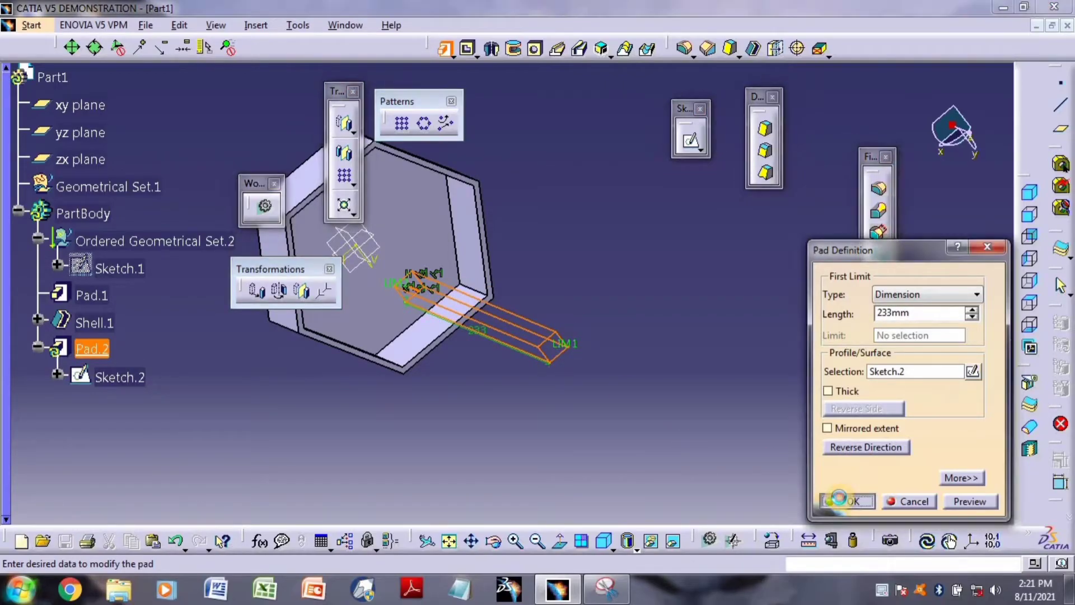
middle_click_drag(675, 353, 825, 287)
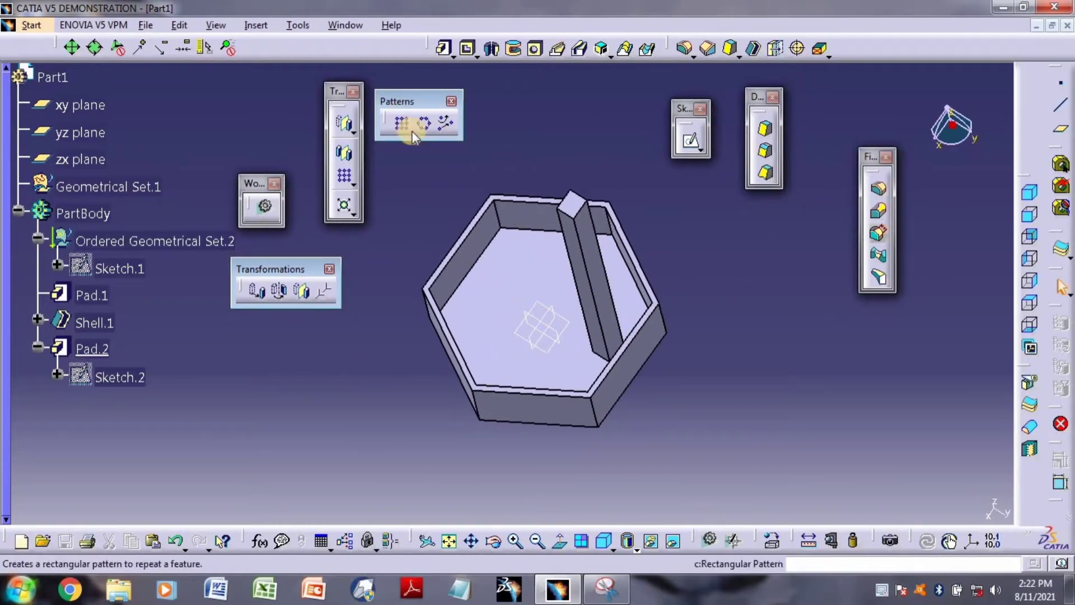
- Define a rectangular pattern of the square bar with 4 instances at 20 mm spacing in the first direction, referenced to the shell's inner floor
left_click(354, 184)
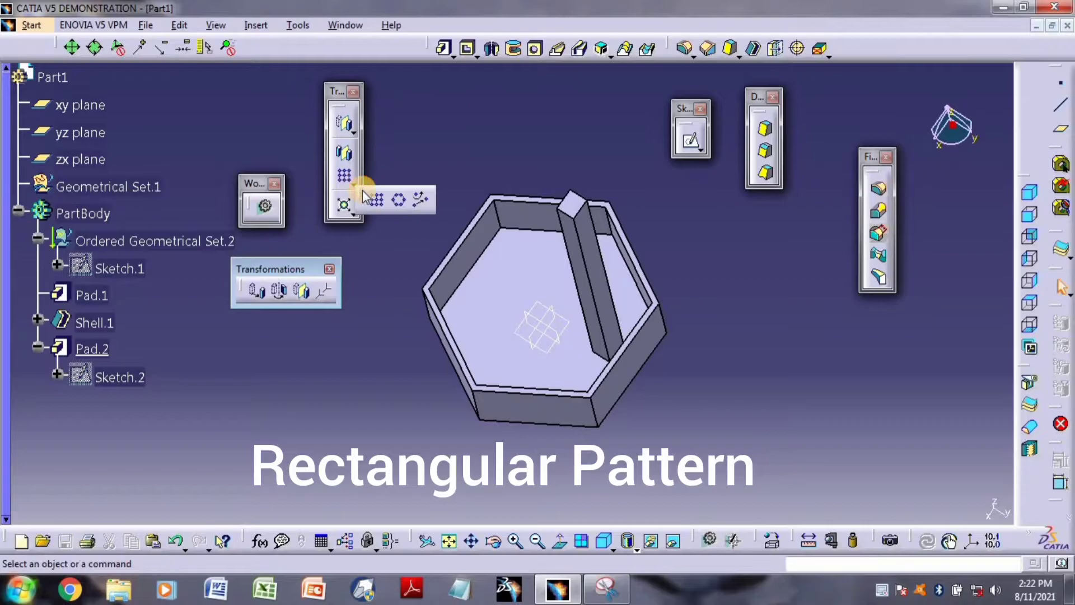
left_click_drag(396, 162, 411, 133)
left_click(426, 122)
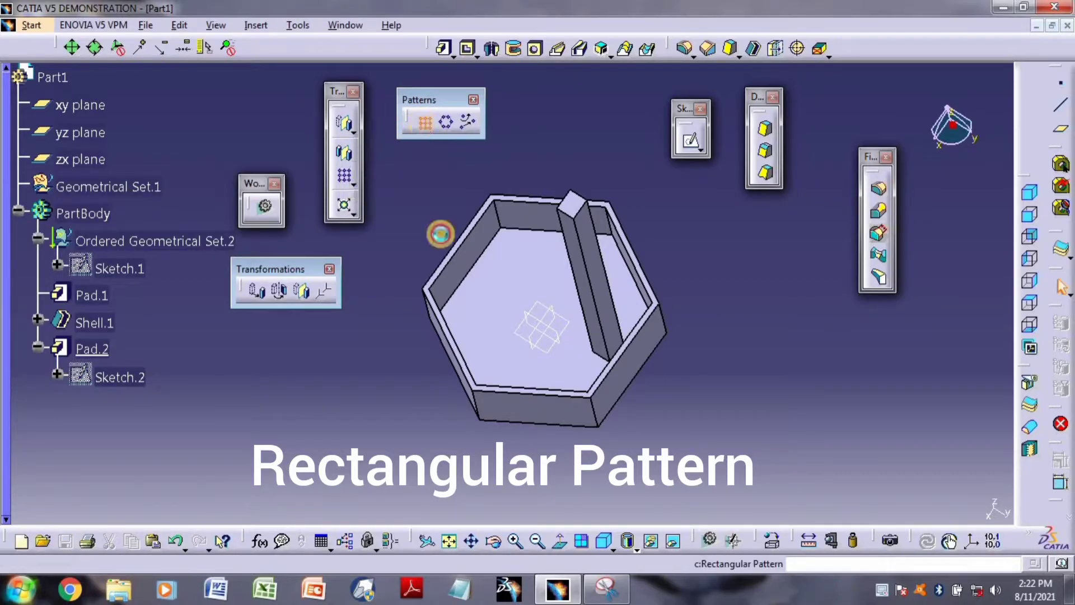
left_click(604, 307)
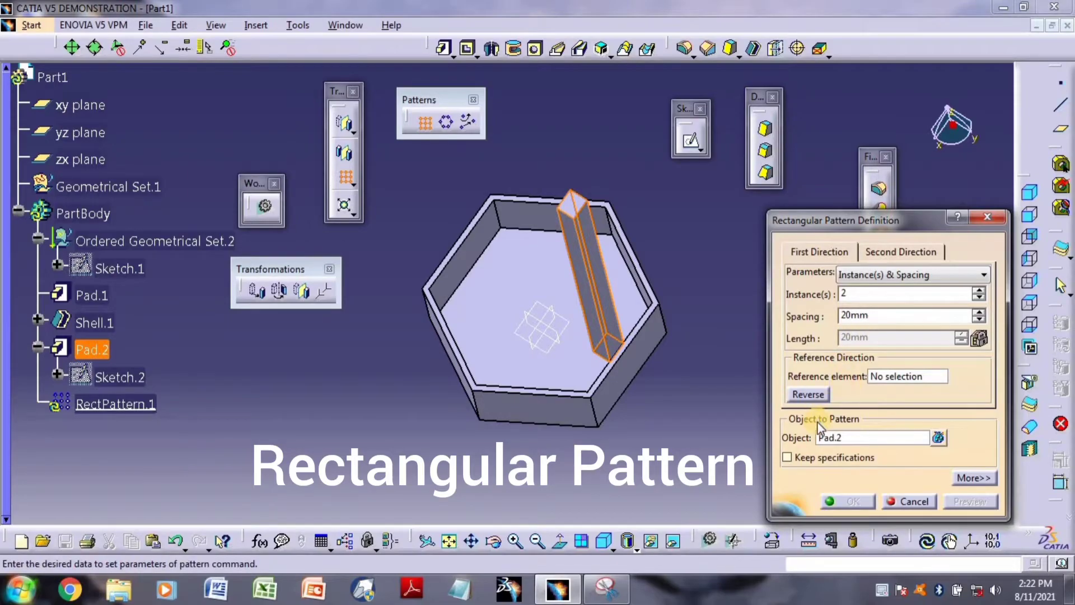
left_click(893, 377)
left_click(80, 132)
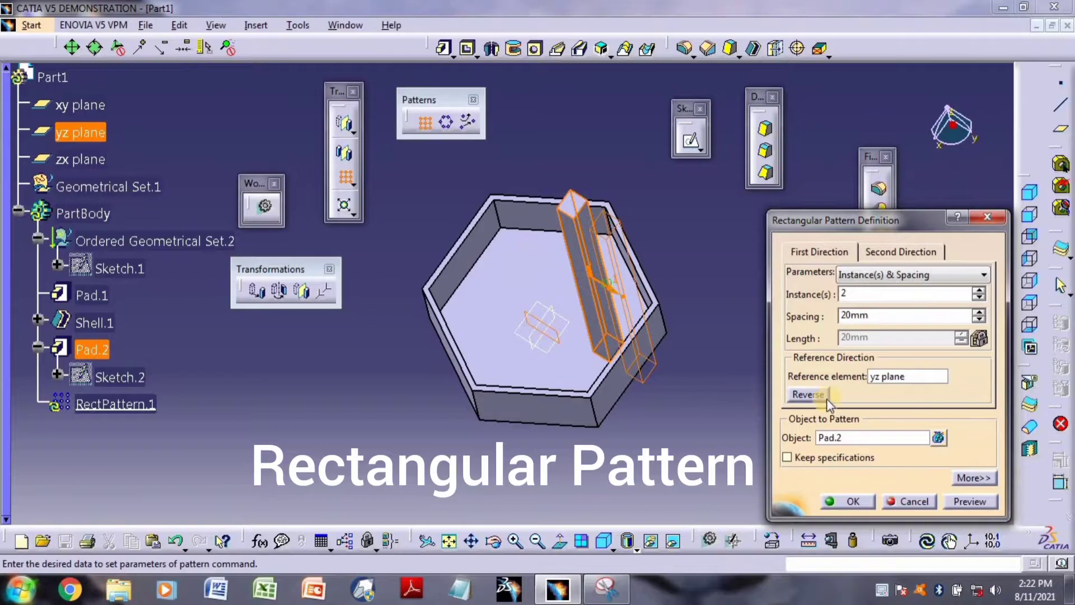
left_click(878, 379)
left_click(531, 250)
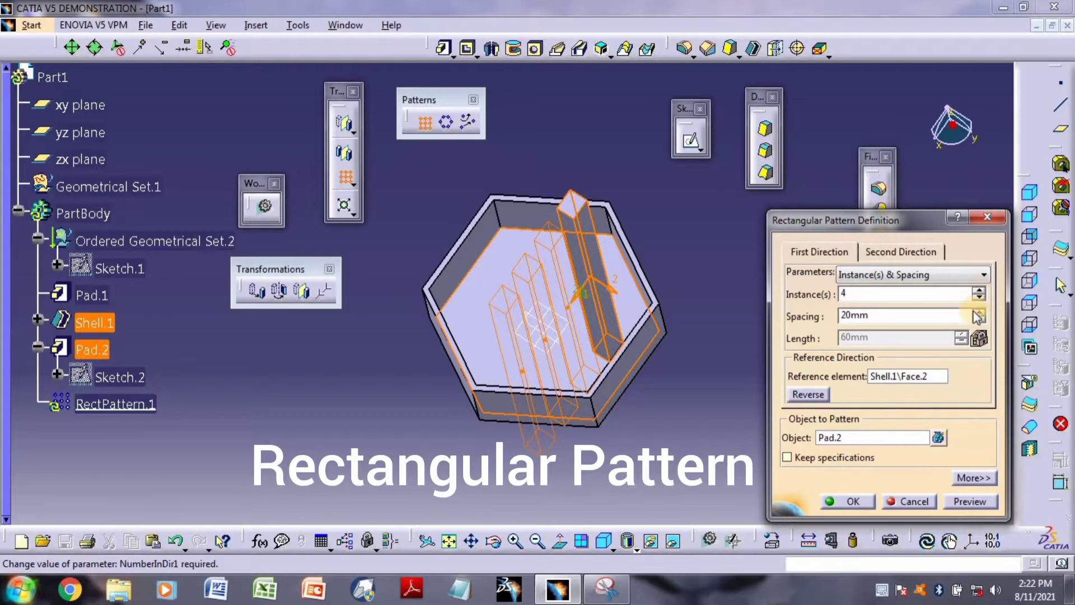
left_click(912, 315)
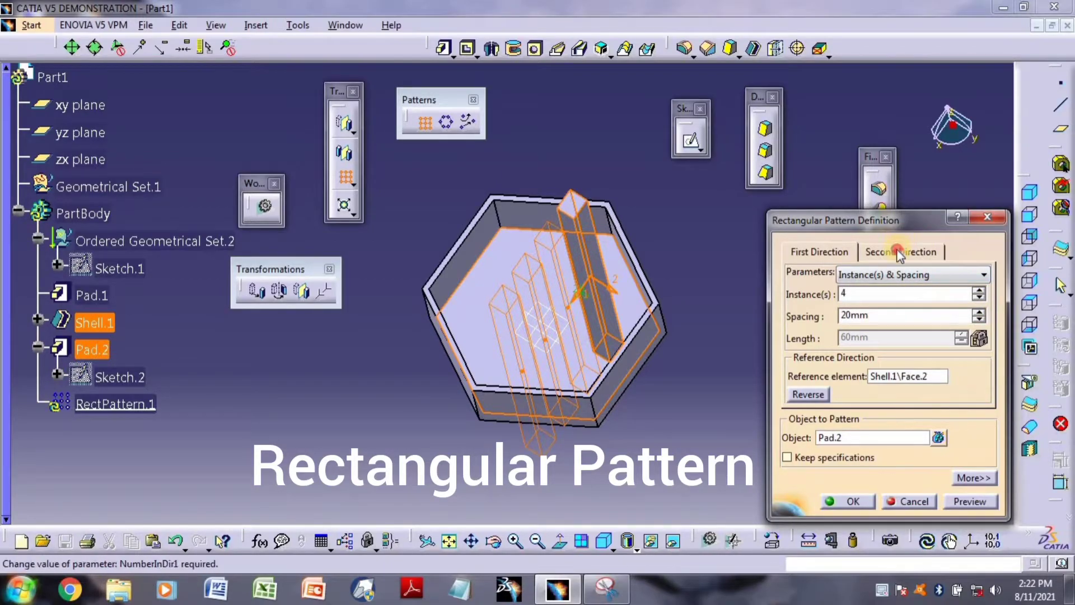
- Reverse the pattern's second direction, set it to 2 instances at 20 mm spacing, and create the rectangular pattern
left_click(980, 290)
left_click(980, 291)
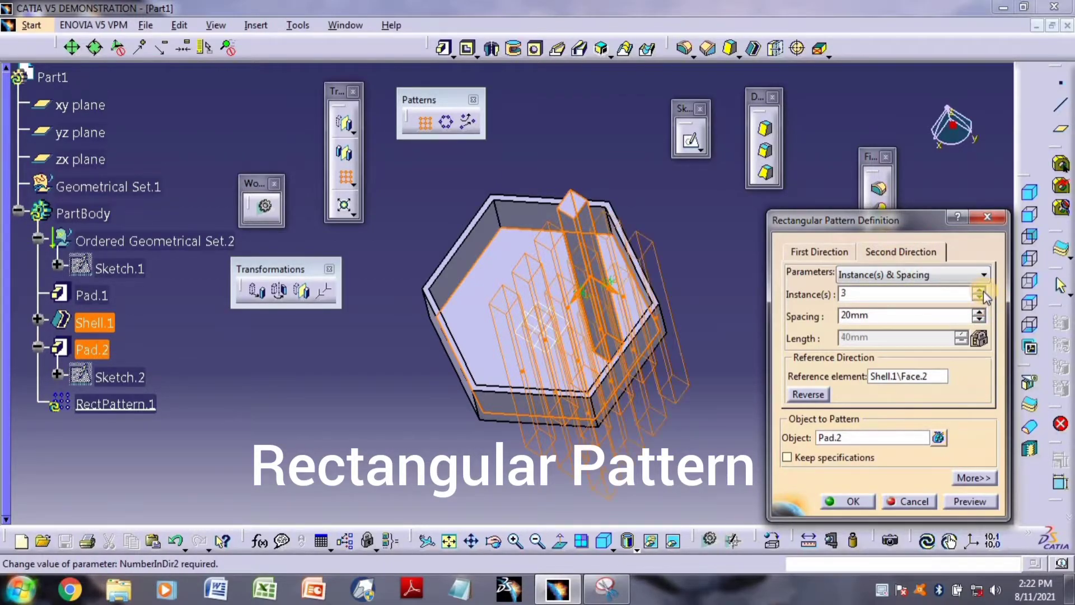
left_click(612, 296)
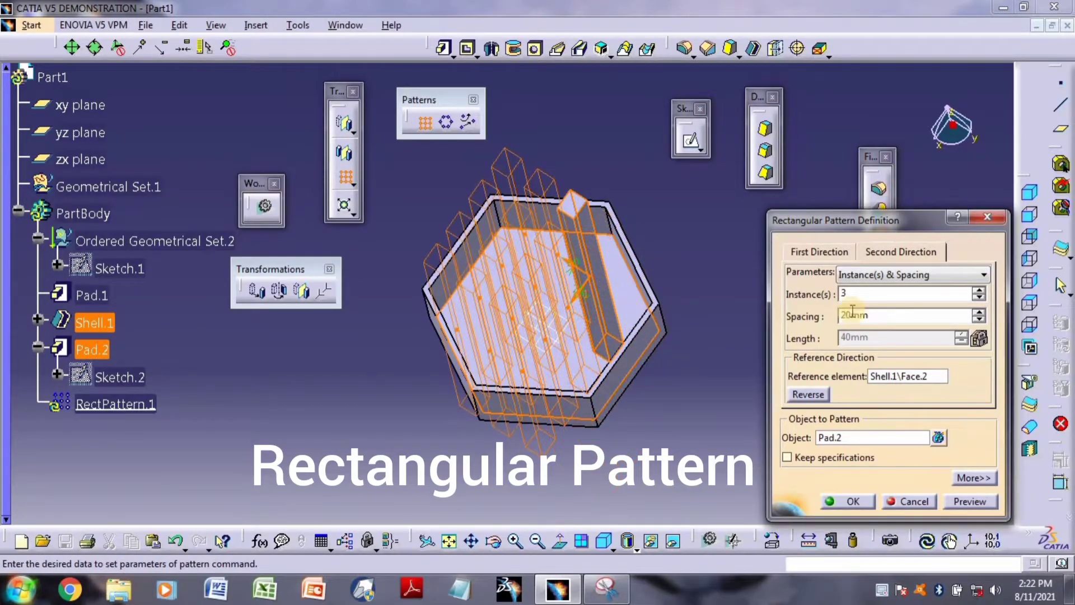
left_click(979, 299)
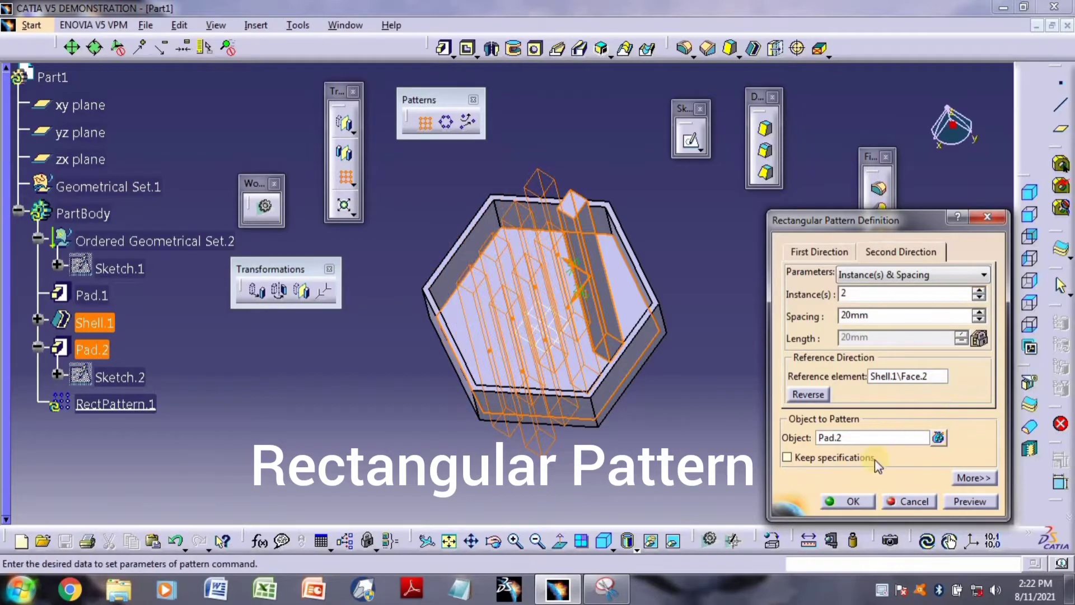
left_click(852, 501)
middle_click_drag(717, 266, 654, 204)
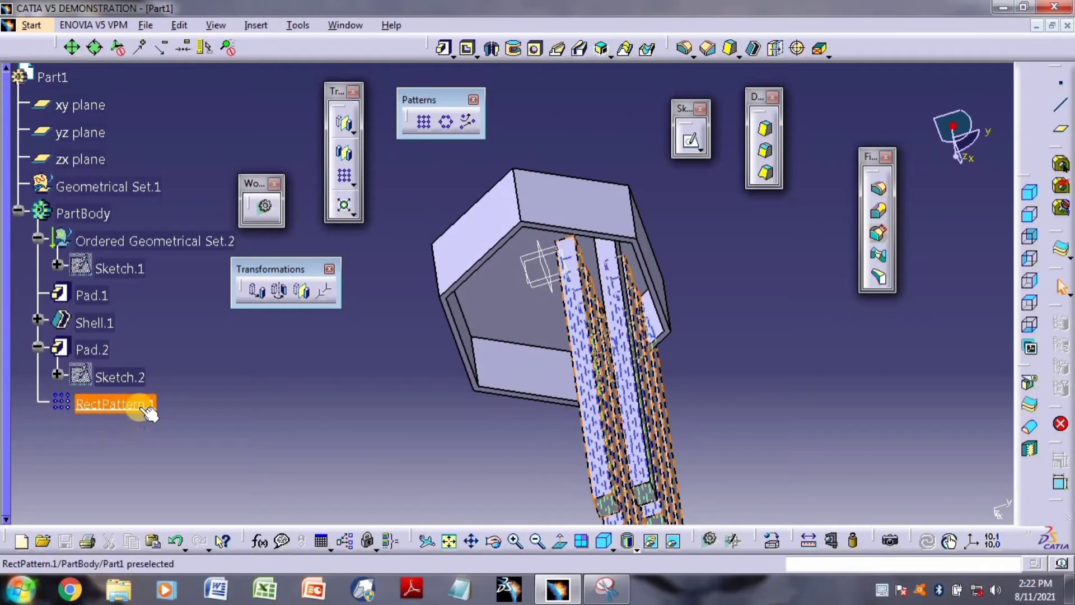
- Delete the rectangular pattern from the PartBody
key("Delete")
key("Return")
left_click(479, 381)
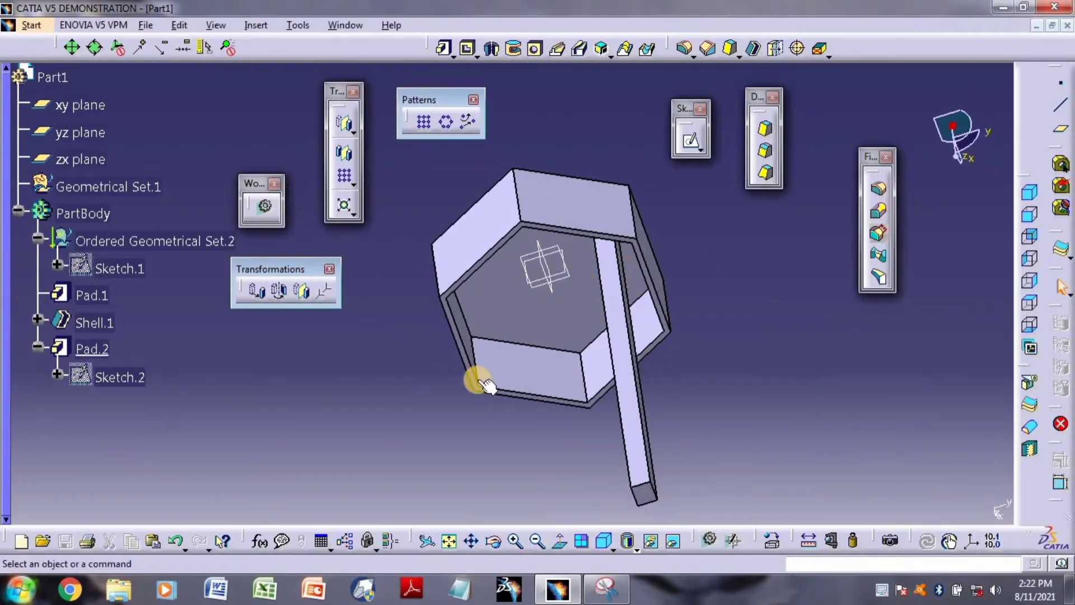
- Create a circular pattern of the square bar with 8 instances at 45 deg spacing, using the shell's inner floor as reference
middle_click_drag(422, 403, 526, 160)
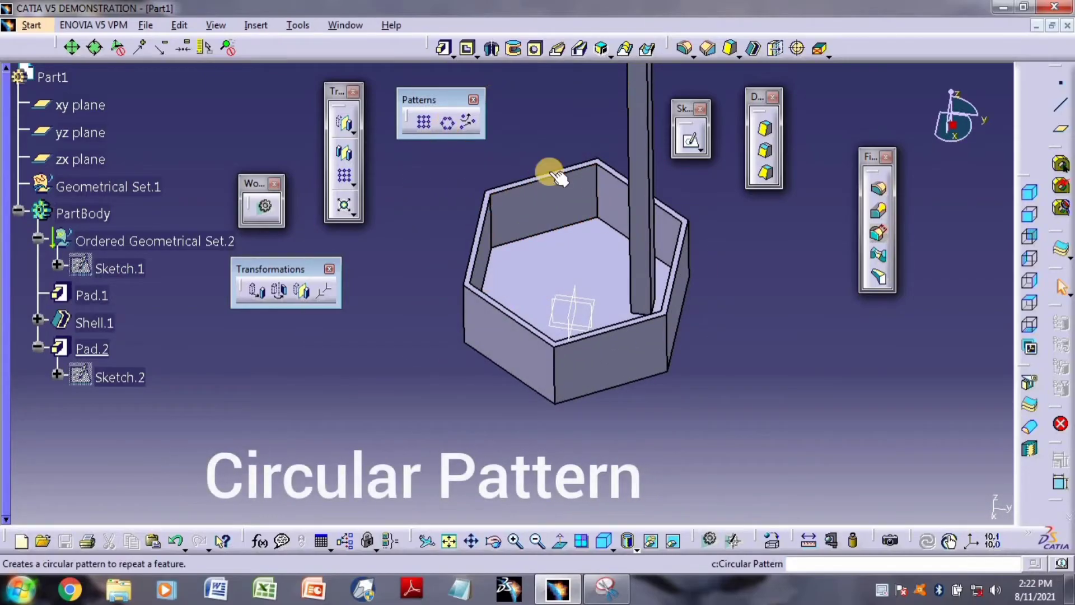
left_click(446, 122)
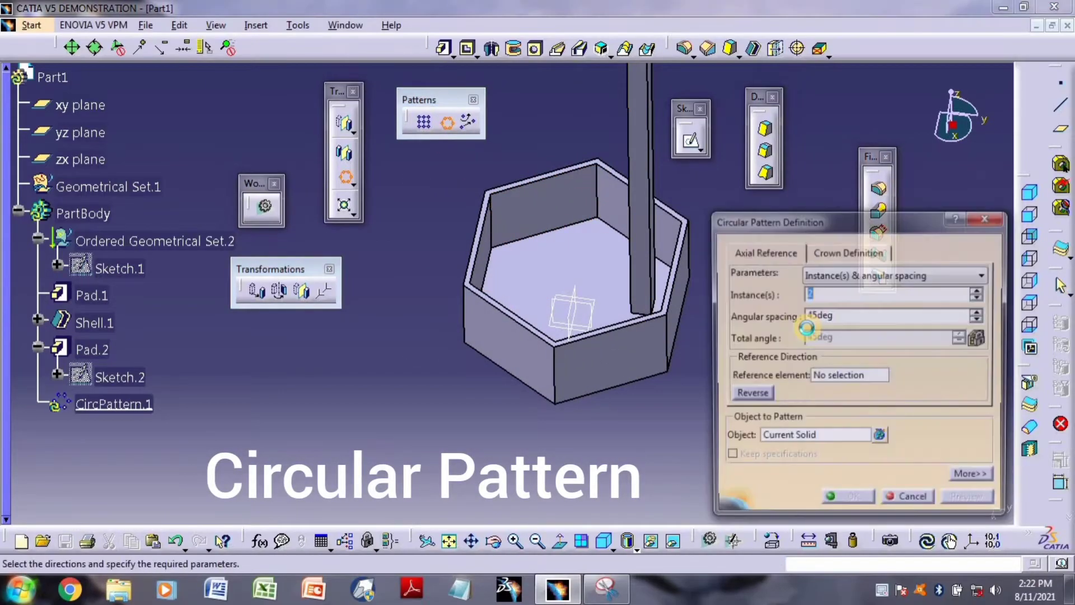
left_click(655, 253)
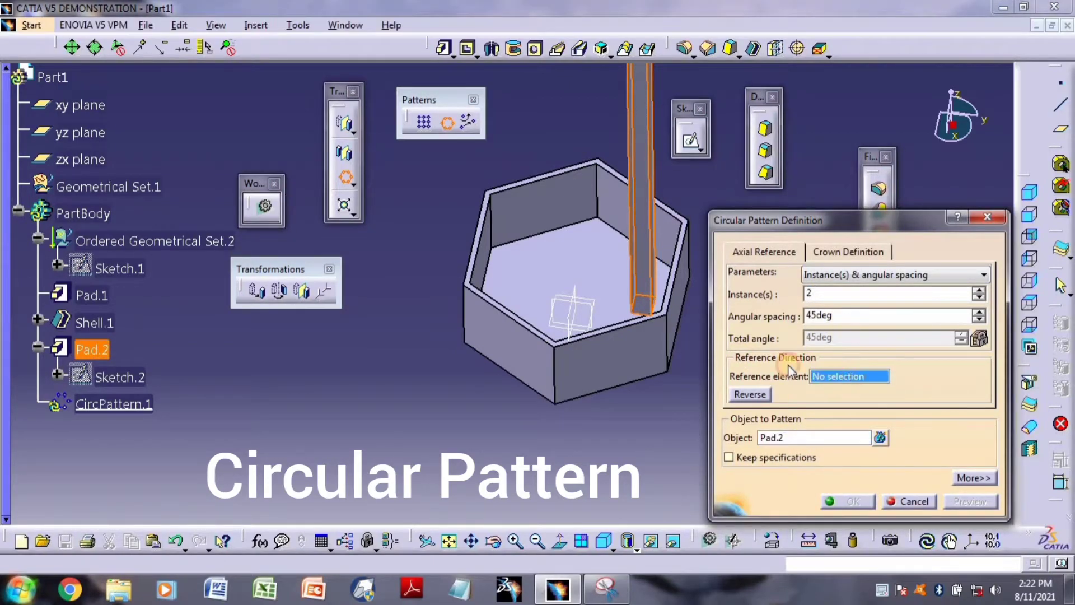
left_click(572, 271)
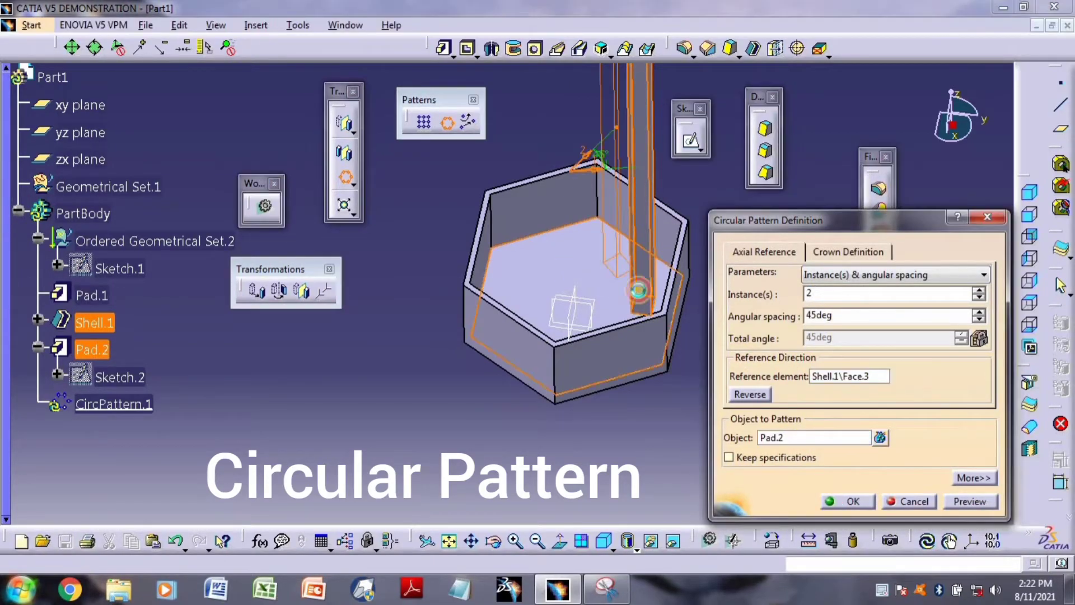
left_click(978, 292)
left_click(979, 292)
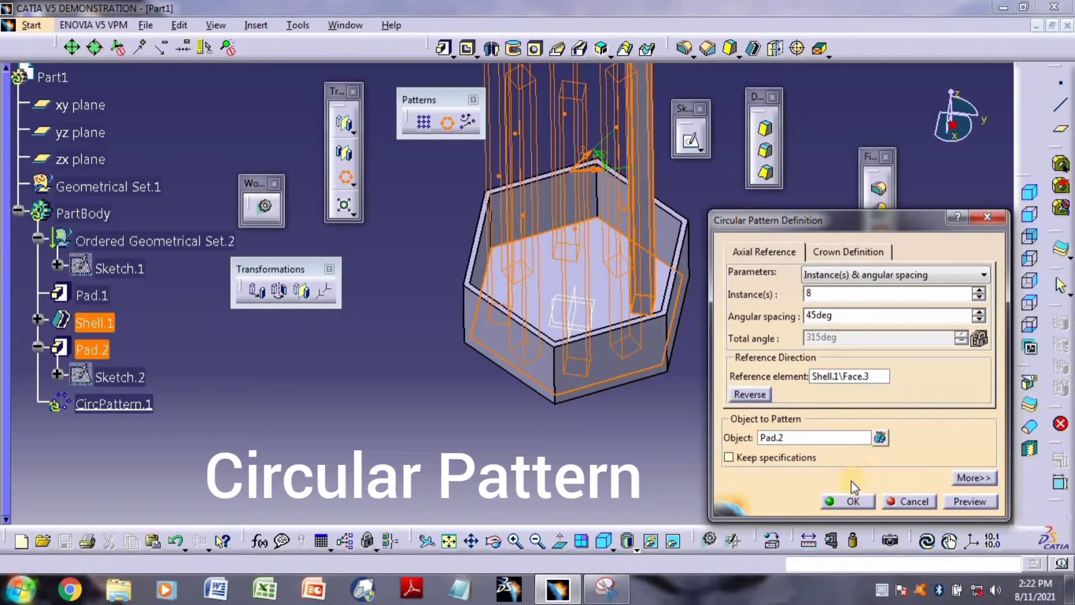
left_click(847, 500)
middle_click_drag(809, 350, 676, 327)
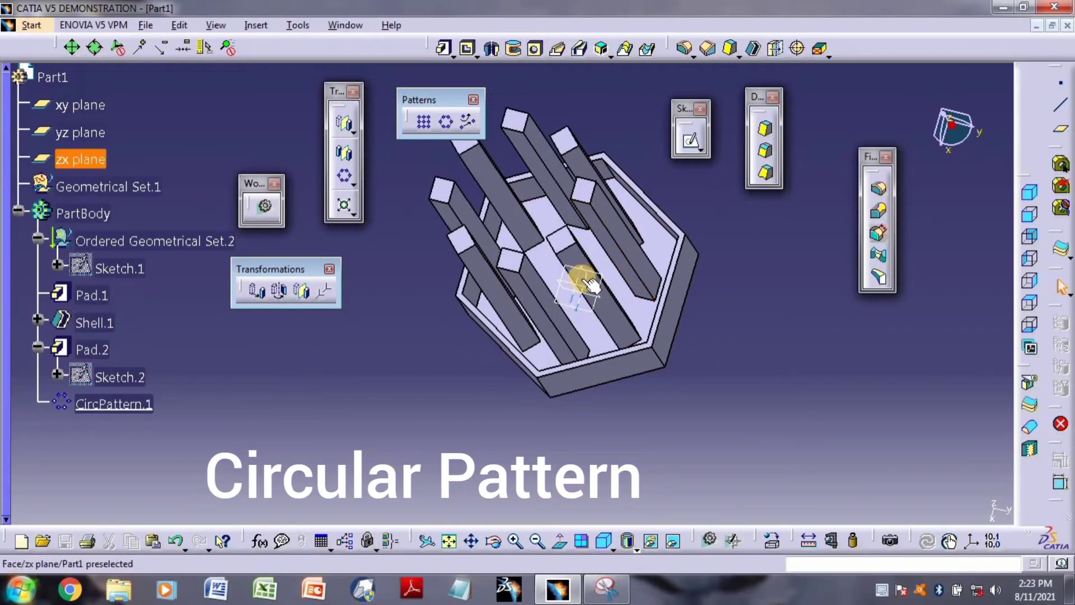
- Edit the circular pattern's crown definition to 3 circles at 20 mm circle spacing
double_click(531, 281)
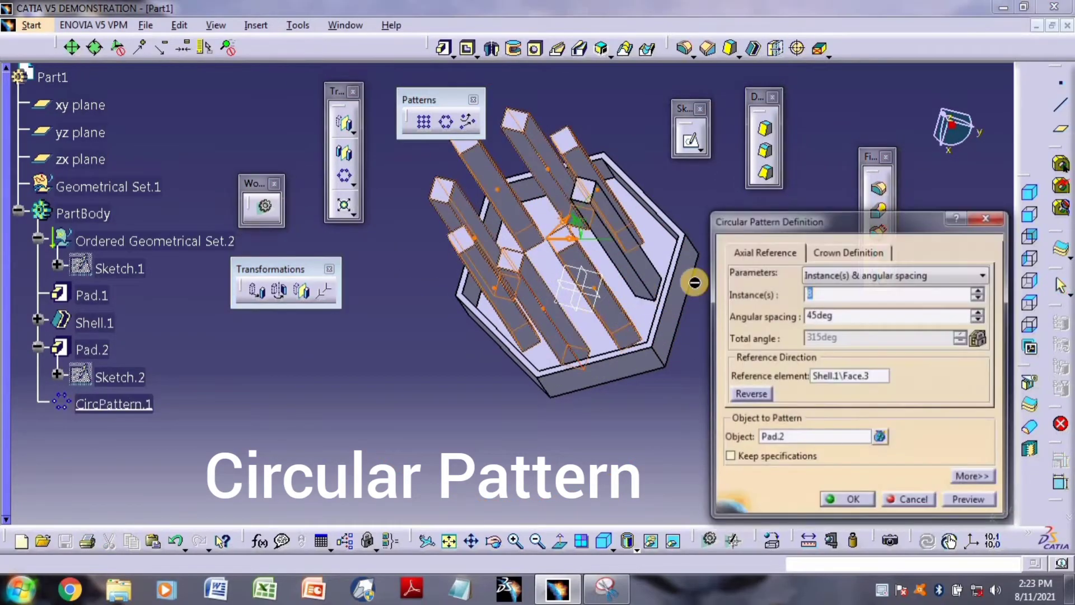
left_click(854, 253)
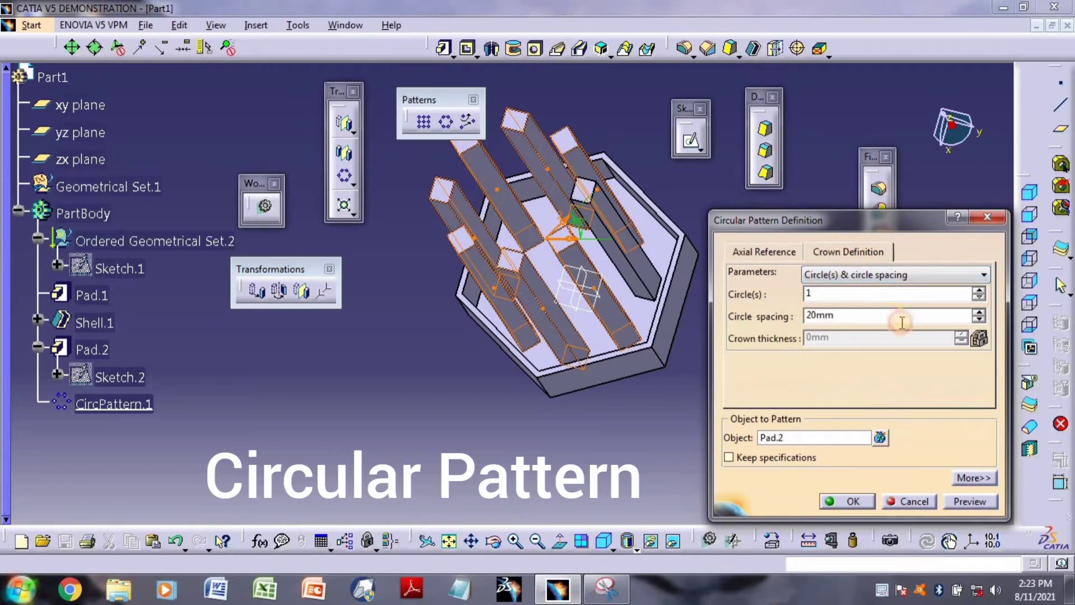
left_click(979, 290)
left_click(979, 290)
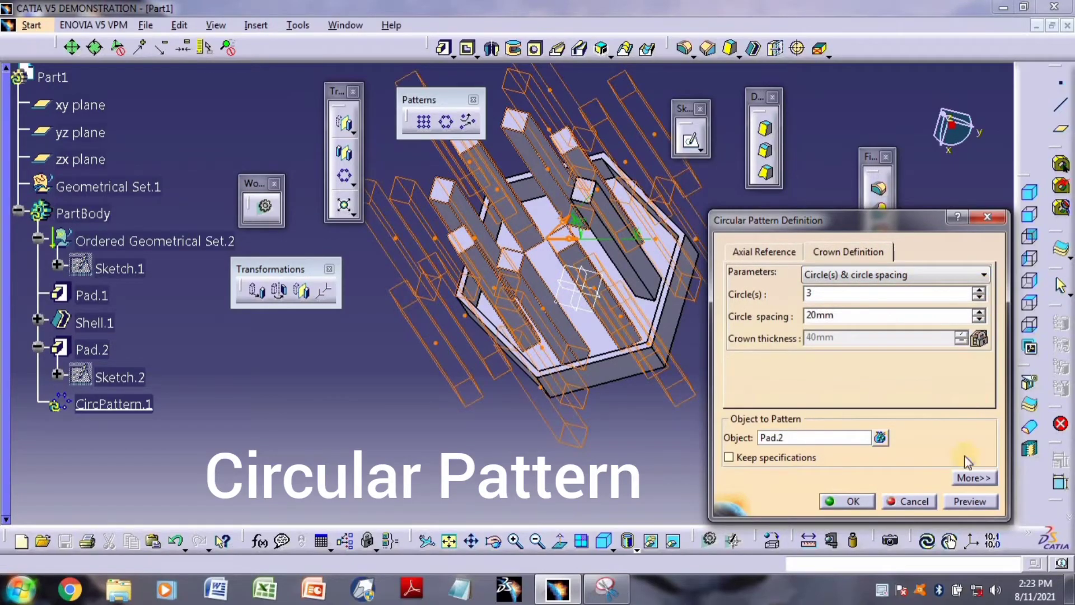
left_click(856, 495)
left_click(838, 412)
middle_click_drag(838, 412, 686, 372)
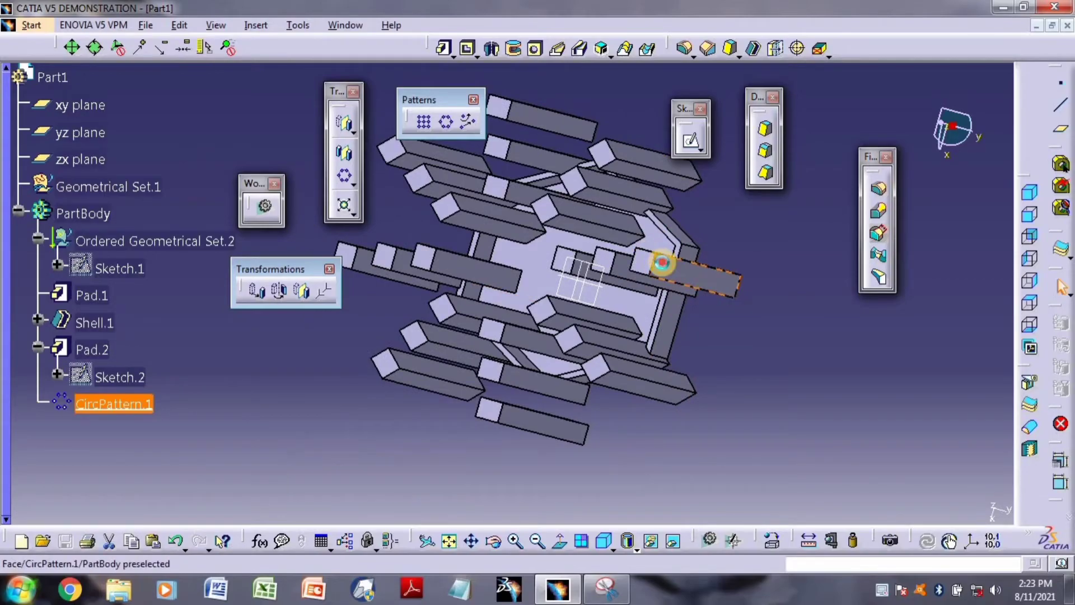
- Reduce the circular pattern's angular instances to 1
double_click(658, 260)
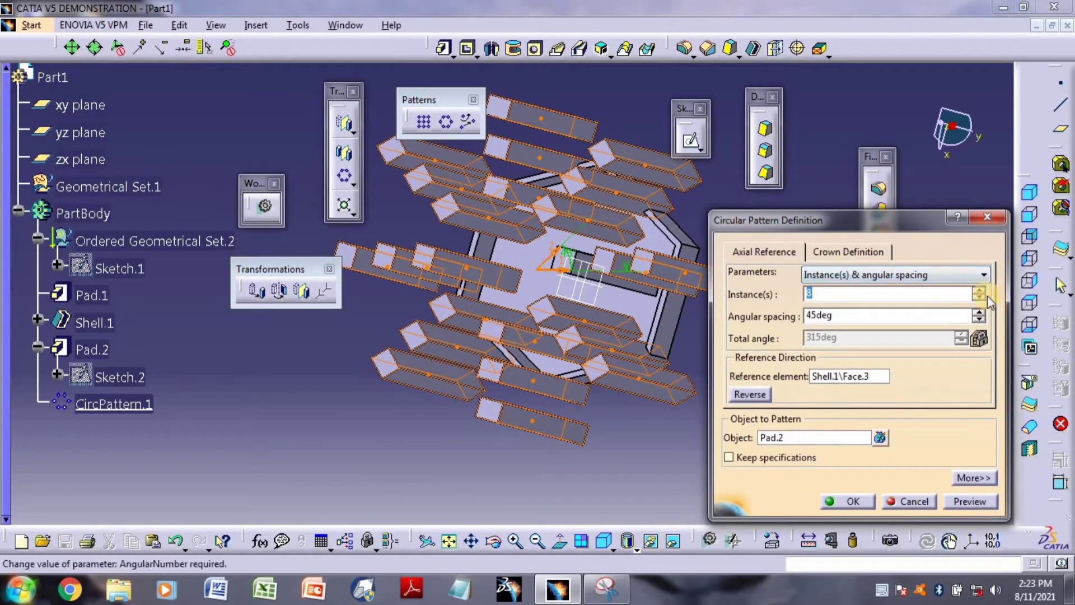
left_click(980, 299)
left_click(980, 299)
left_click(980, 299)
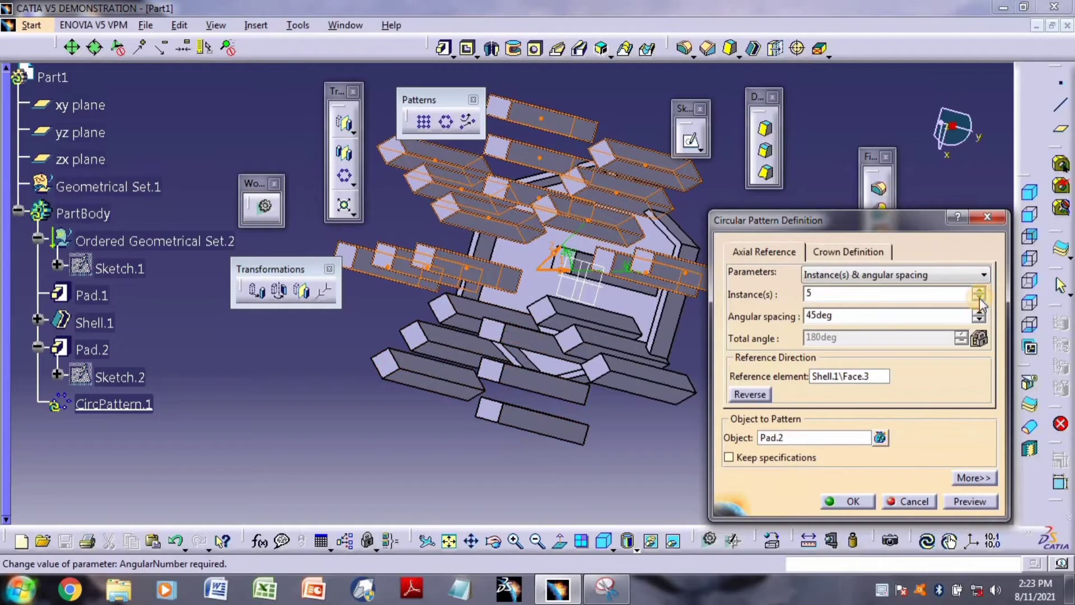
left_click(980, 301)
left_click(980, 301)
left_click(980, 301)
left_click(981, 301)
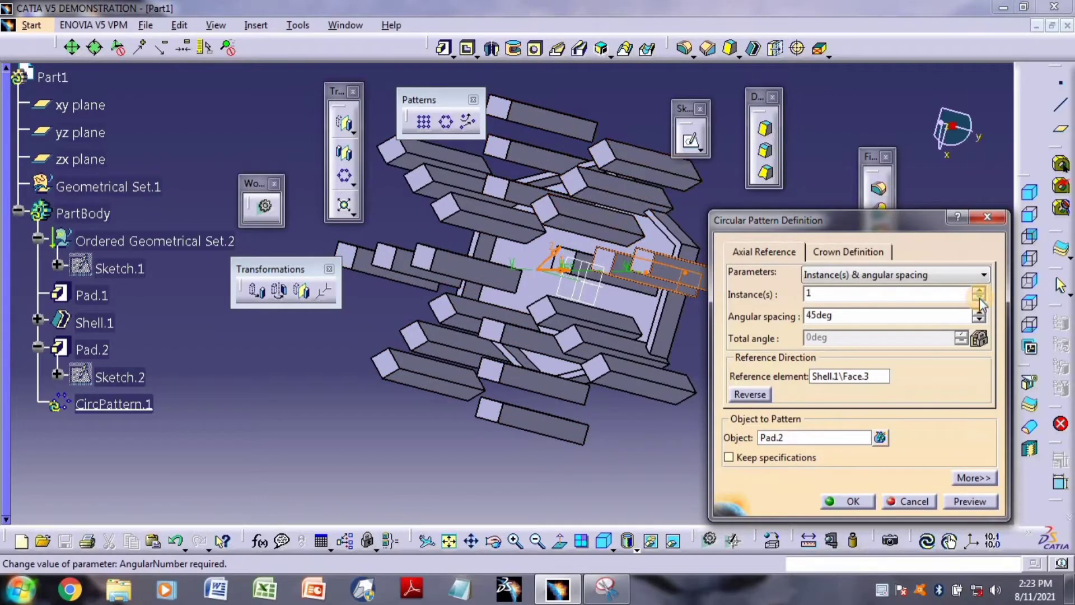
left_click(854, 502)
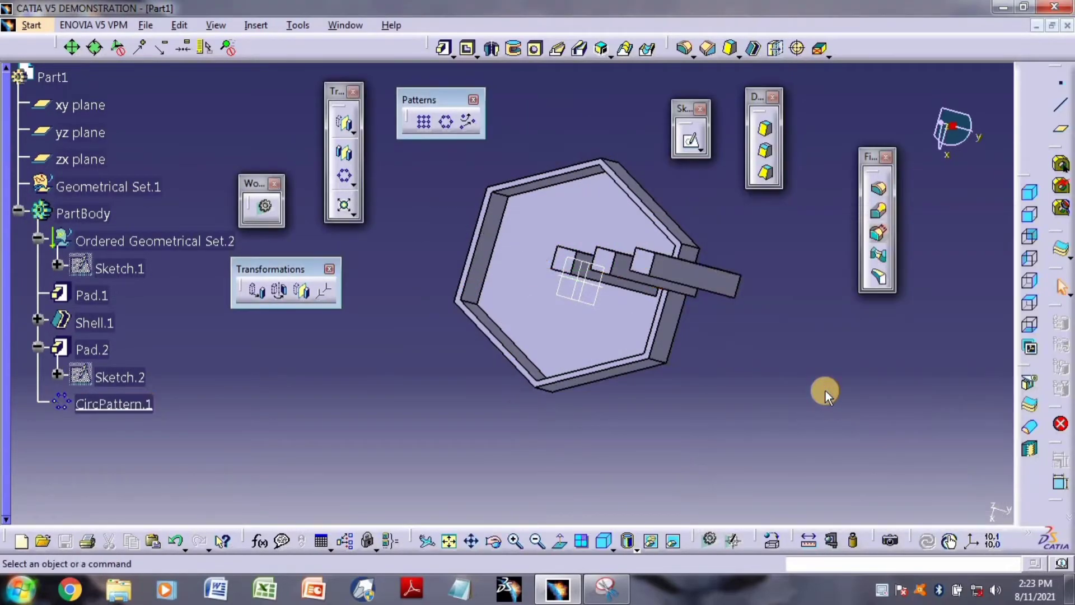
- Undo the edits to the circular pattern's angular instances and crown circles
key("ctrl+z")
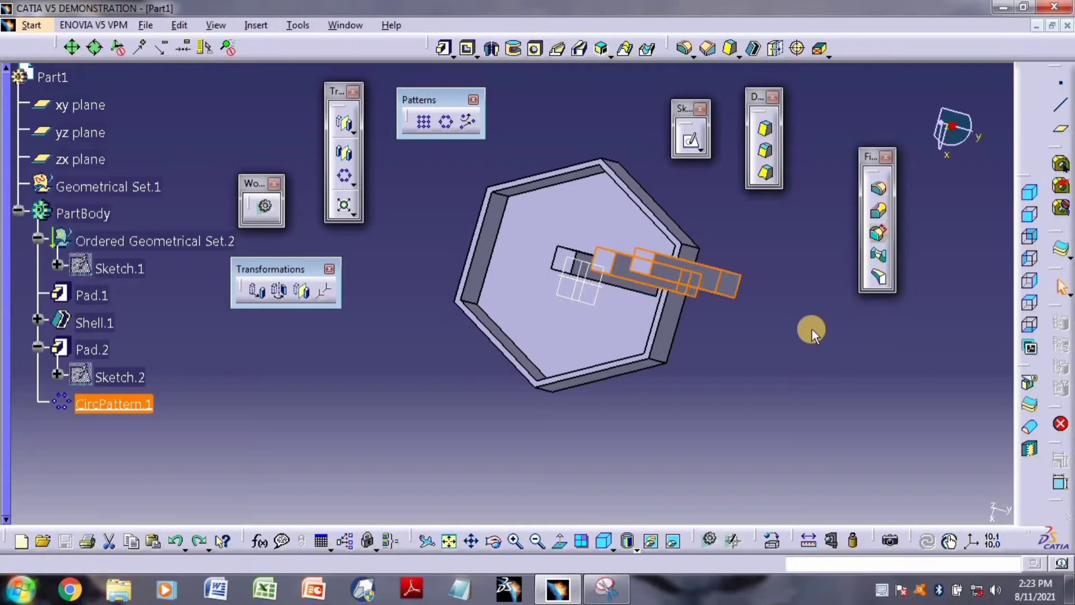
middle_click_drag(811, 327, 549, 446)
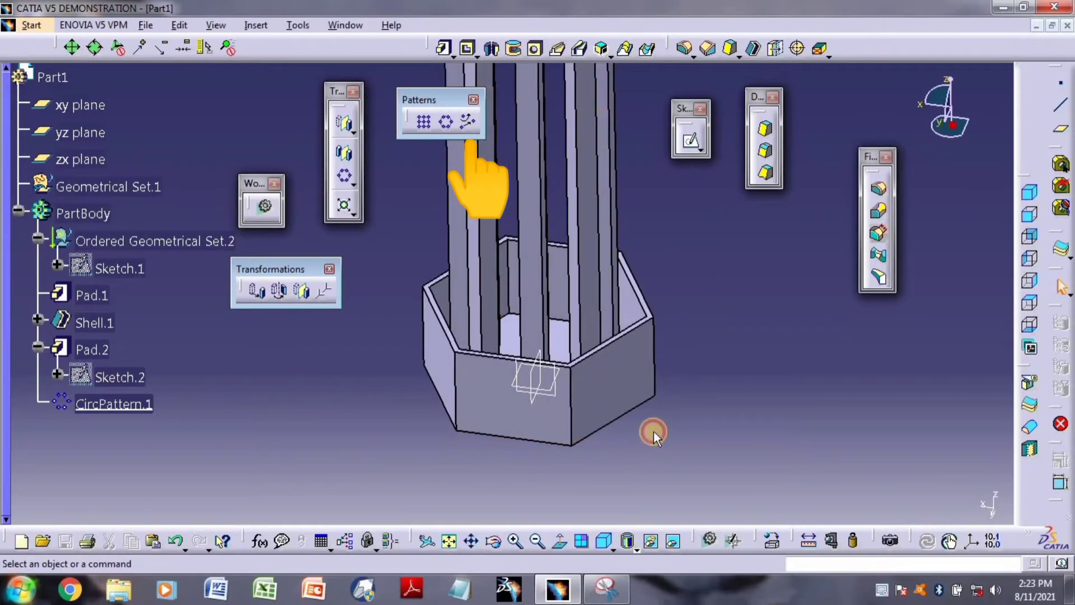
middle_click_drag(665, 430, 634, 340)
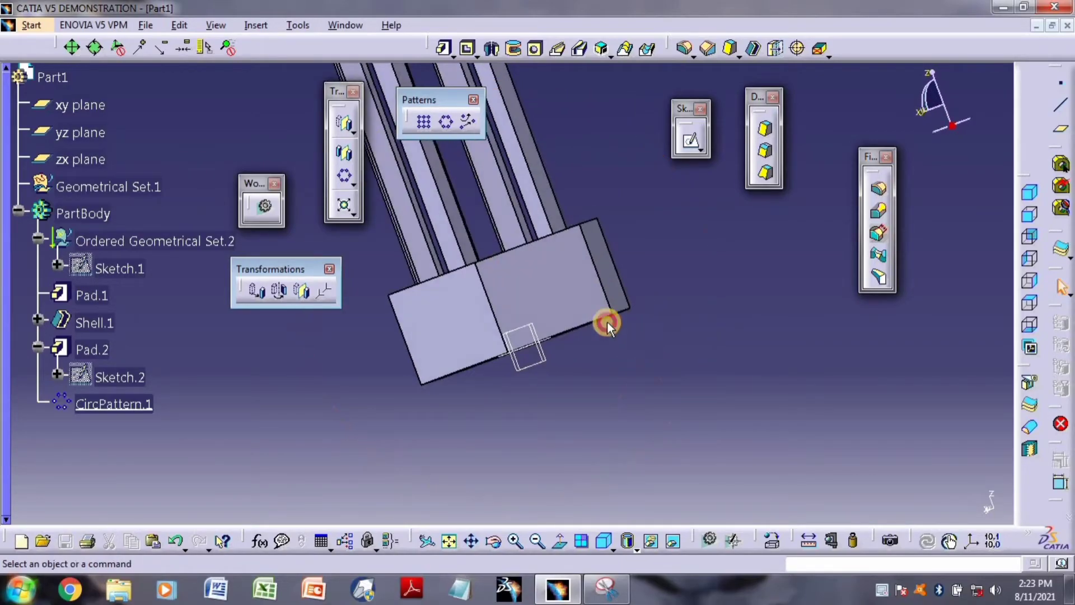
- Translate the body by -116 mm along the direction of the shell's outer side face, keeping the transformation specifications
left_click(257, 292)
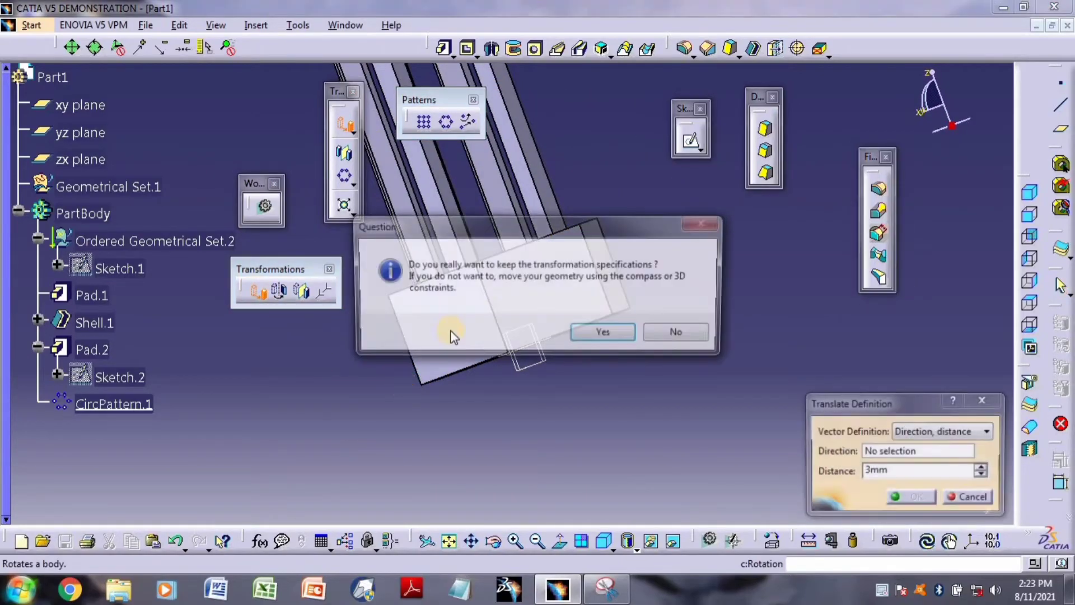
left_click(585, 334)
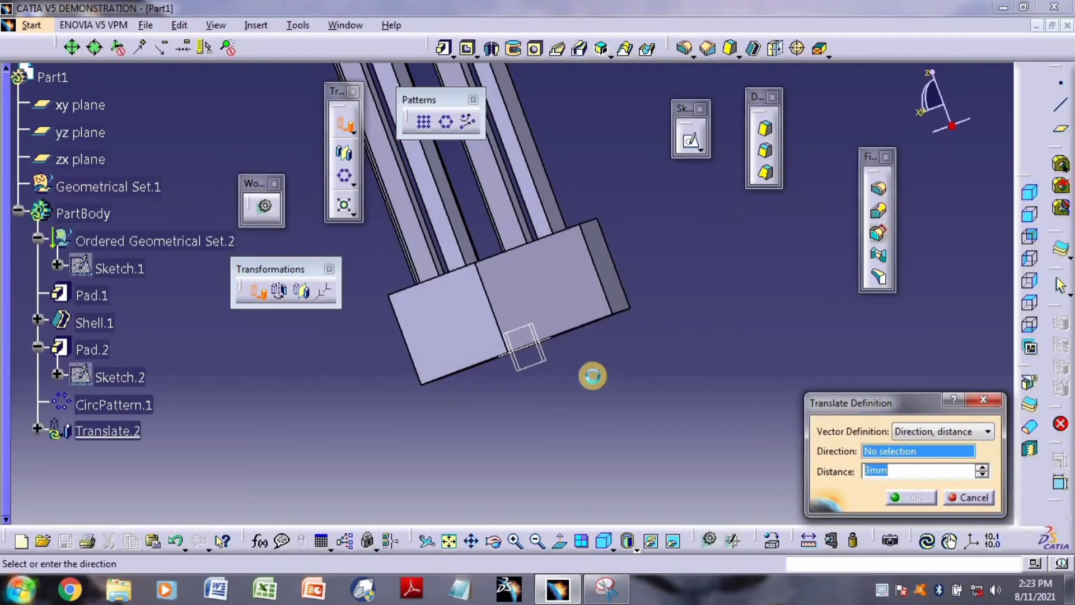
left_click(562, 302)
middle_click_drag(559, 299, 524, 351)
left_click_drag(493, 230, 771, 271)
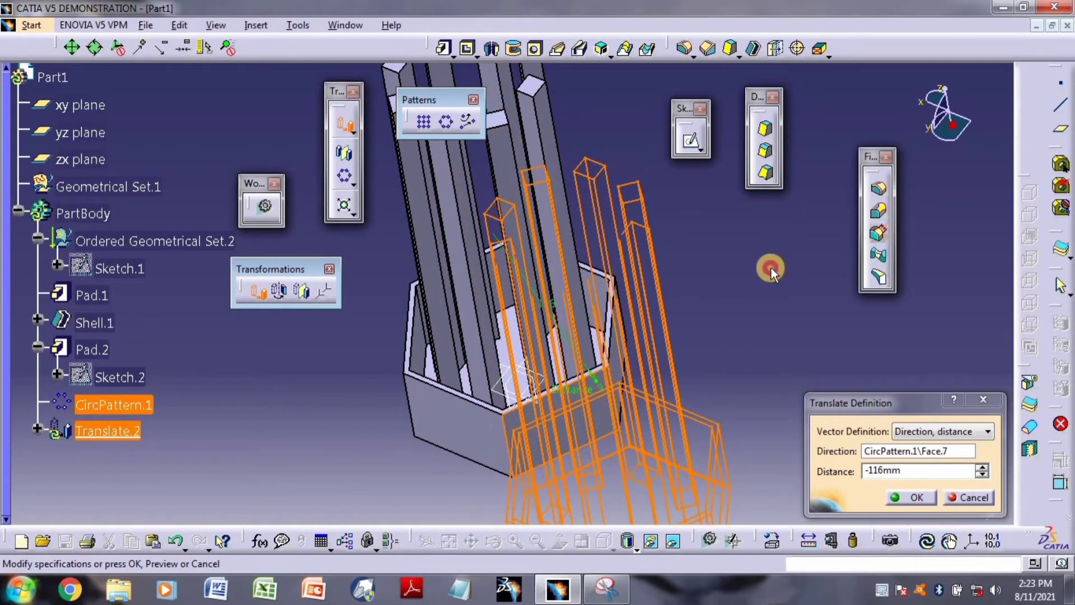
left_click(912, 498)
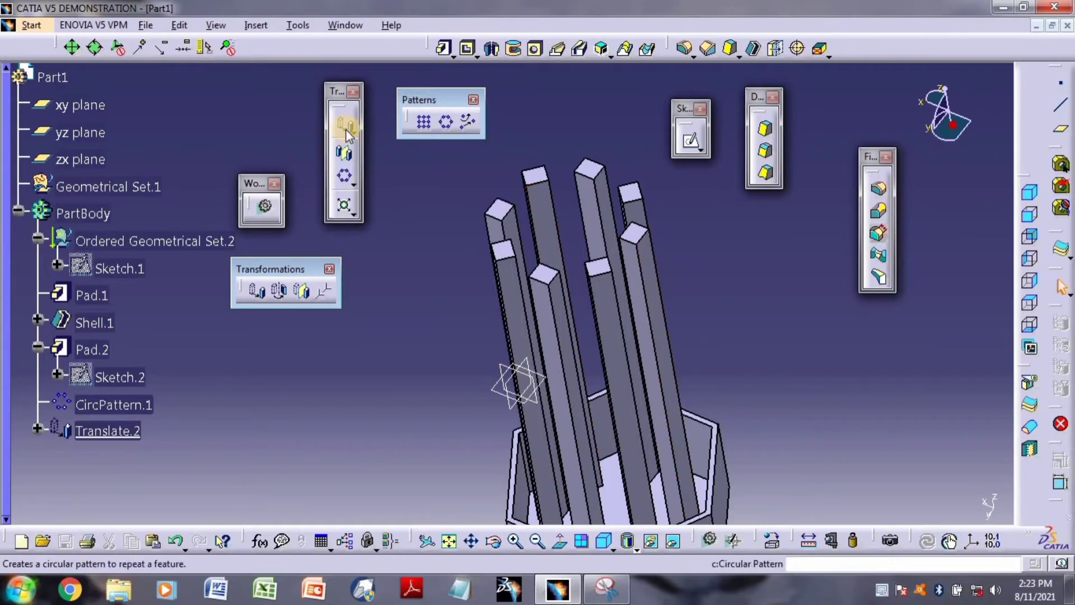
- Mirror the translated body about its outer hexagonal base face
left_click(350, 162)
middle_click_drag(715, 293, 372, 125)
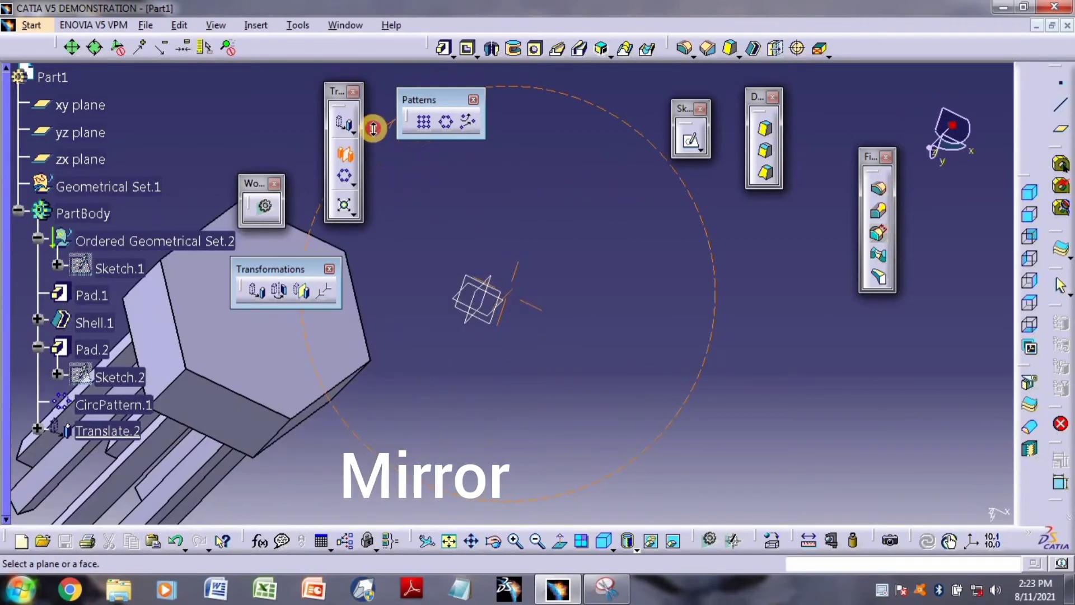
left_click(312, 347)
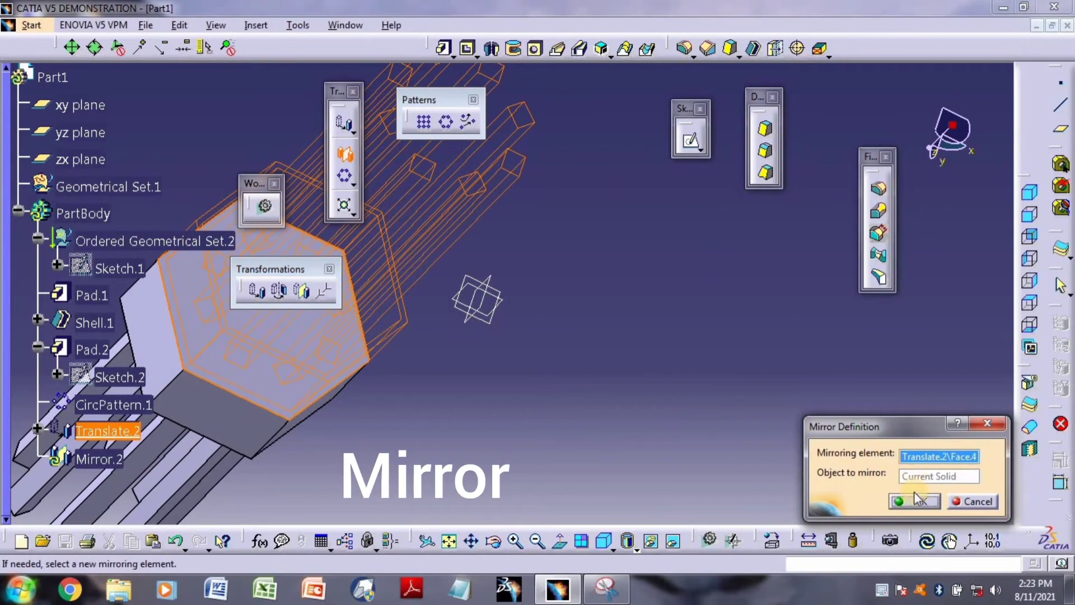
left_click(919, 501)
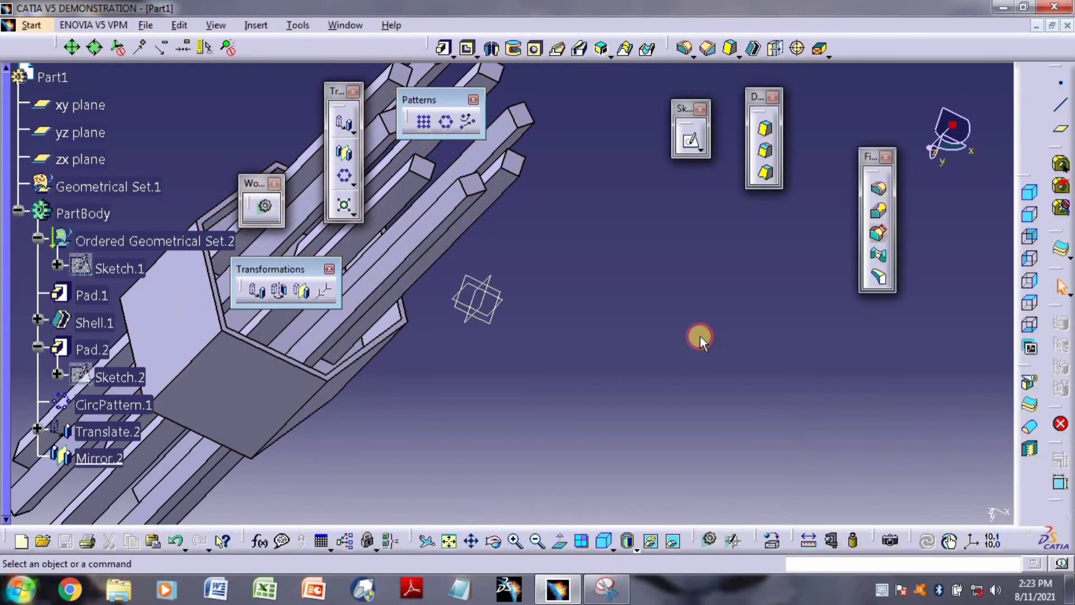
mouse_move(700, 339)
middle_mouse_down()
mouse_move(710, 110)
mouse_move(249, 190)
mouse_move(226, 227)
mouse_move(365, 84)
mouse_move(435, 101)
mouse_move(384, 221)
mouse_move(386, 115)
mouse_move(449, 239)
mouse_move(549, 106)
mouse_move(567, 157)
middle_mouse_up()
middle_click_drag(617, 250, 675, 292)
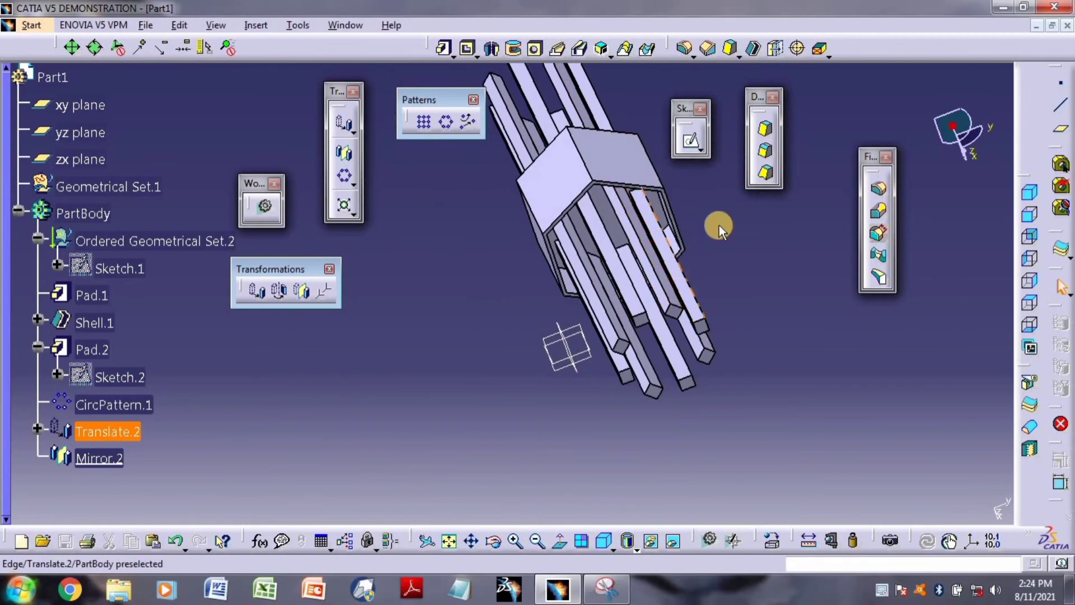